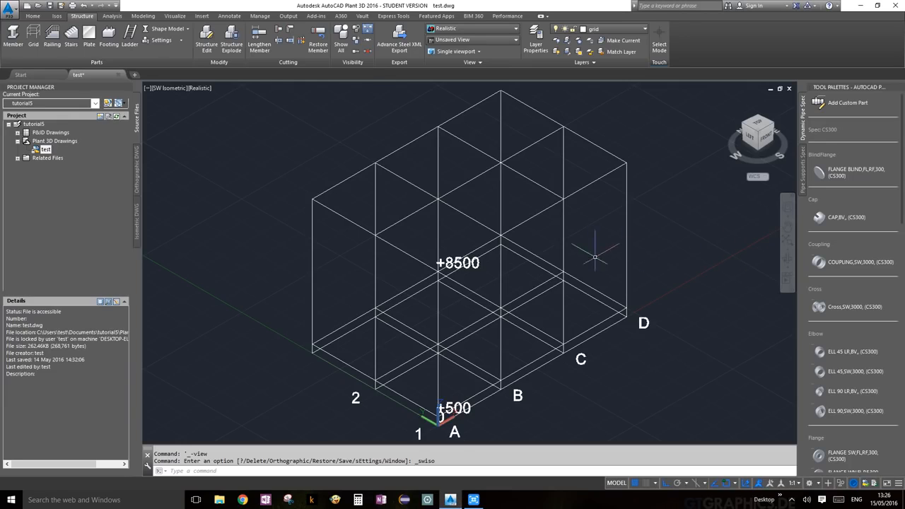
Orbit the A–D grid wireframe down to a lower viewing angle and keep that view.
left_click(787, 259)
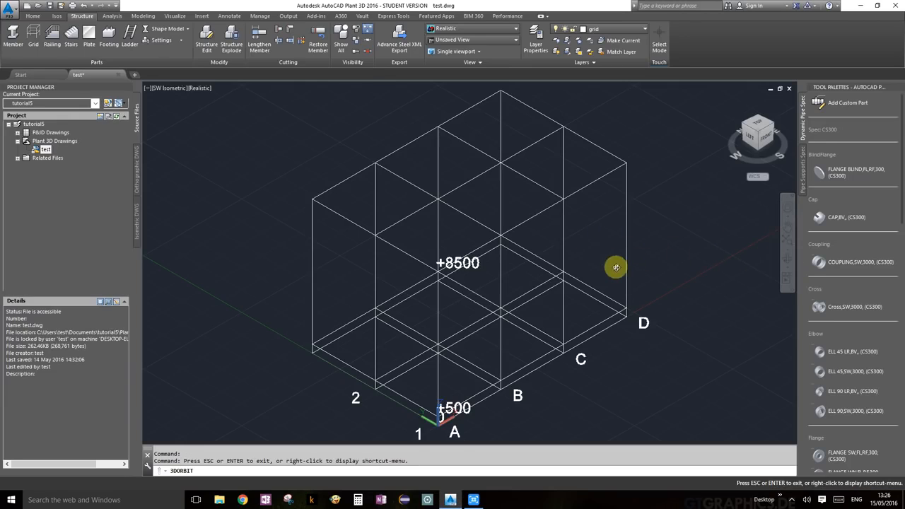
left_click_drag(616, 268, 603, 270)
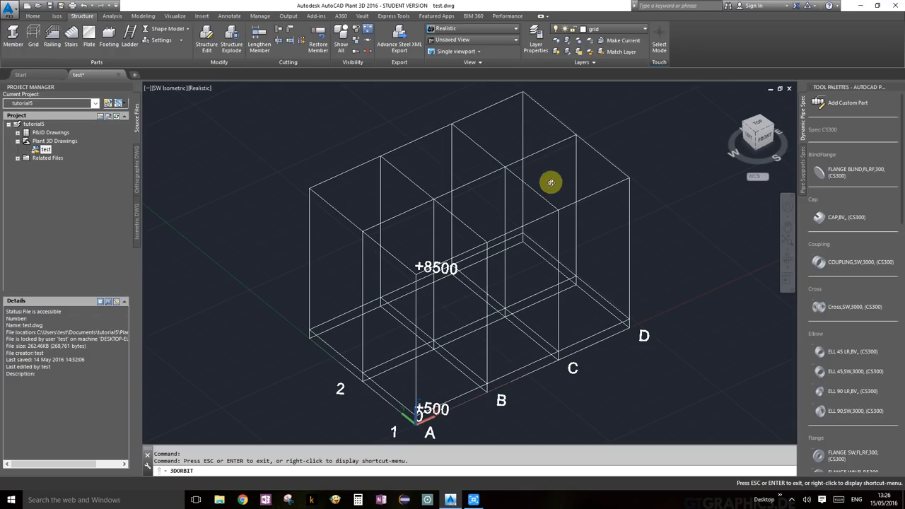
key("Escape")
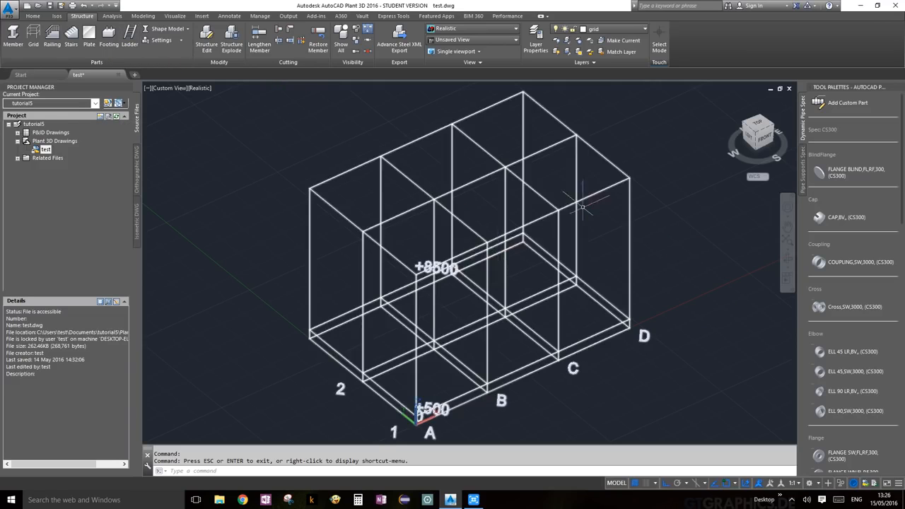
Make footings the current layer and launch the Footing tool.
left_click(640, 29)
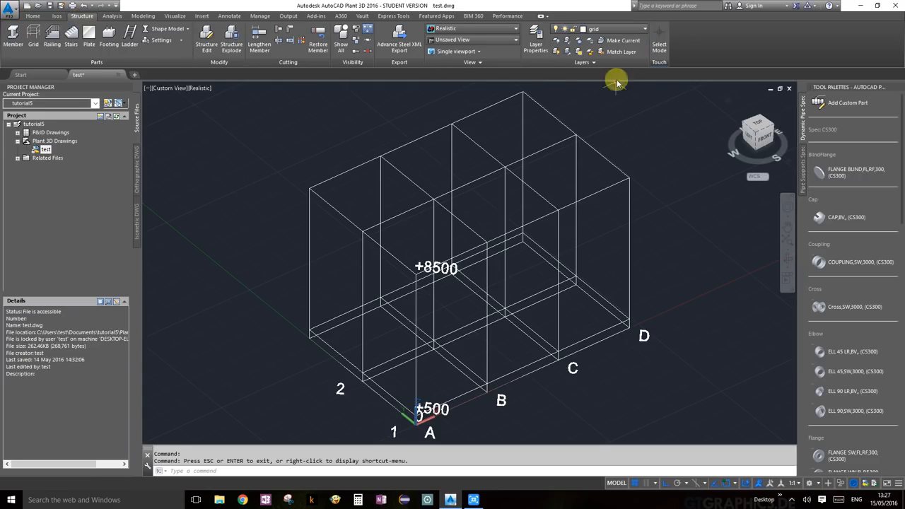
left_click(629, 32)
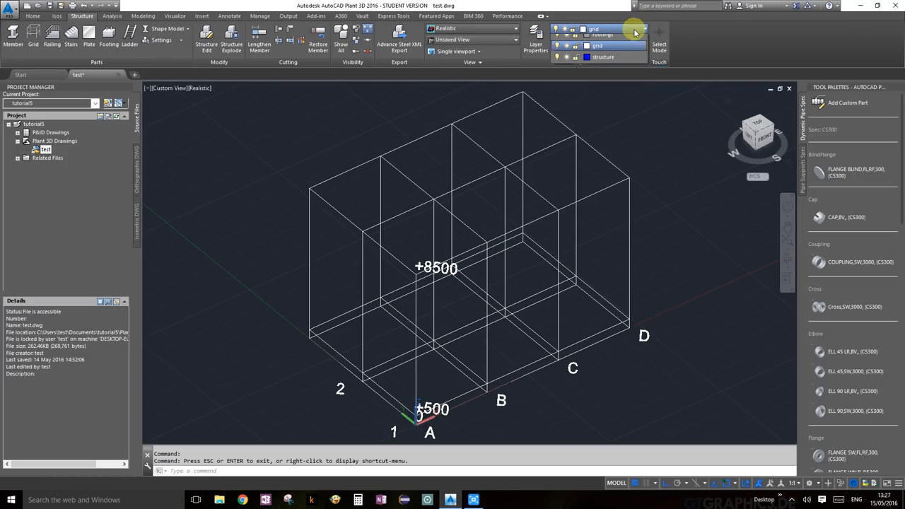
left_click(625, 62)
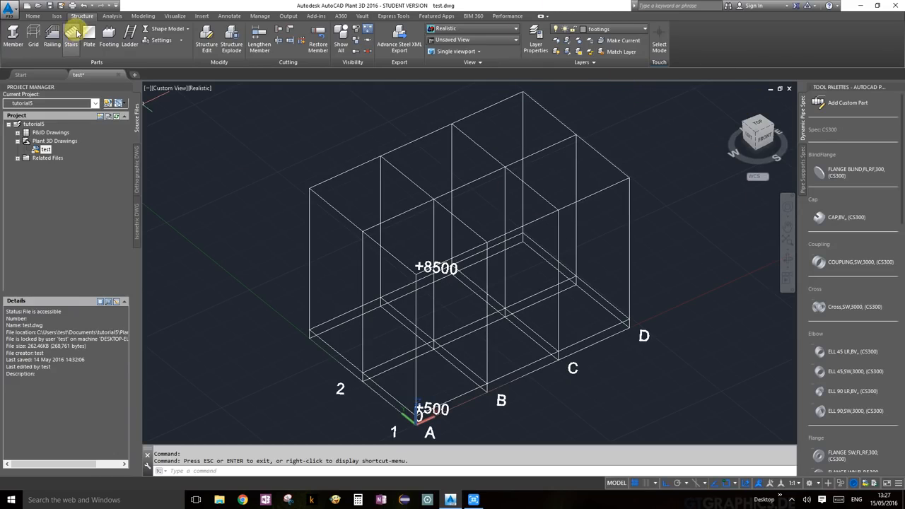
left_click(109, 37)
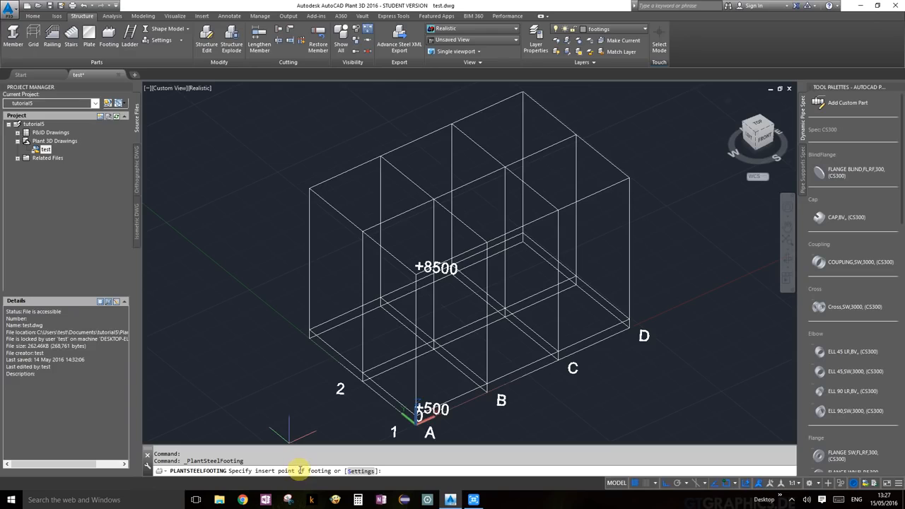
Keep the footing settings at 600×600×600 with ASTM concrete.
left_click(360, 471)
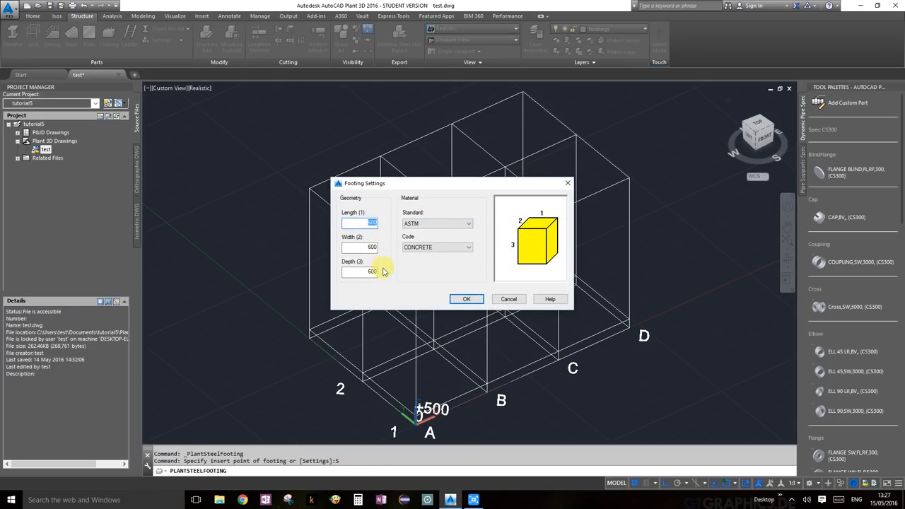
left_click(444, 224)
left_click(443, 225)
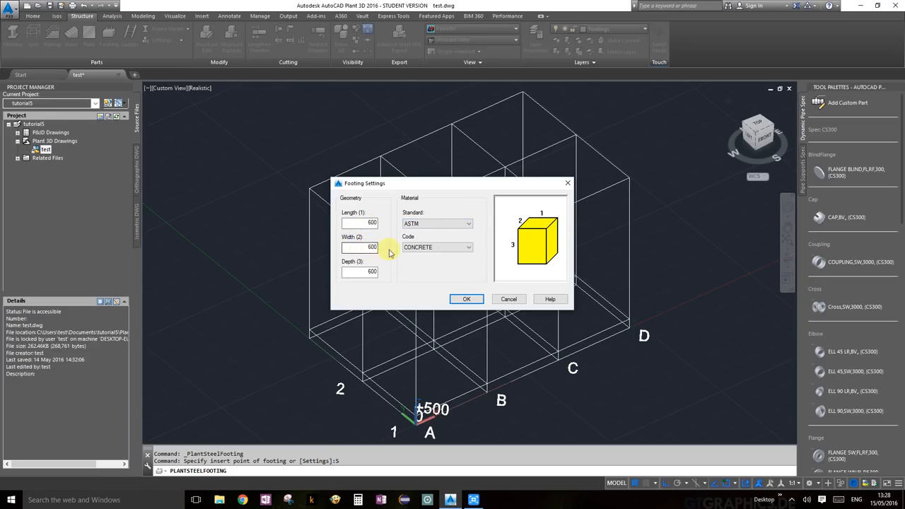
left_click(468, 299)
Place the footing at grid corner A/1 and end the footing command.
scroll(456, 364, "down", 5)
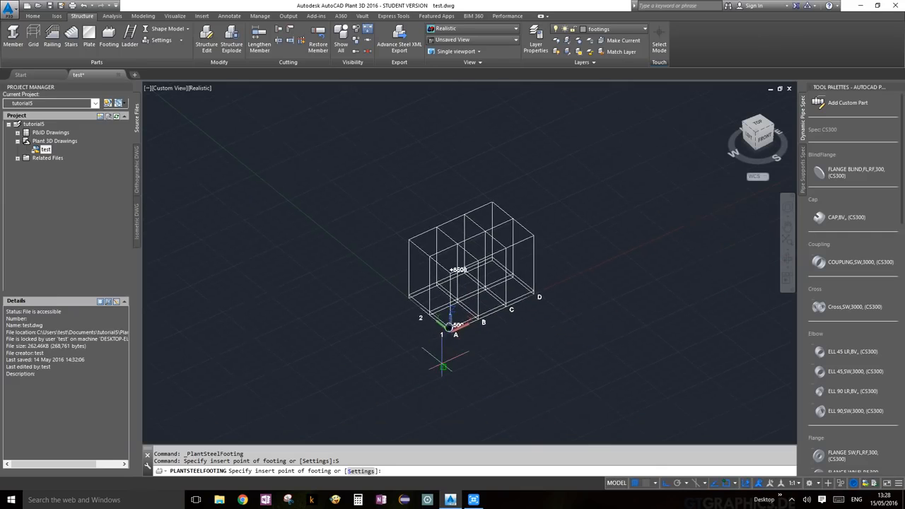
scroll(453, 329, "up", 8)
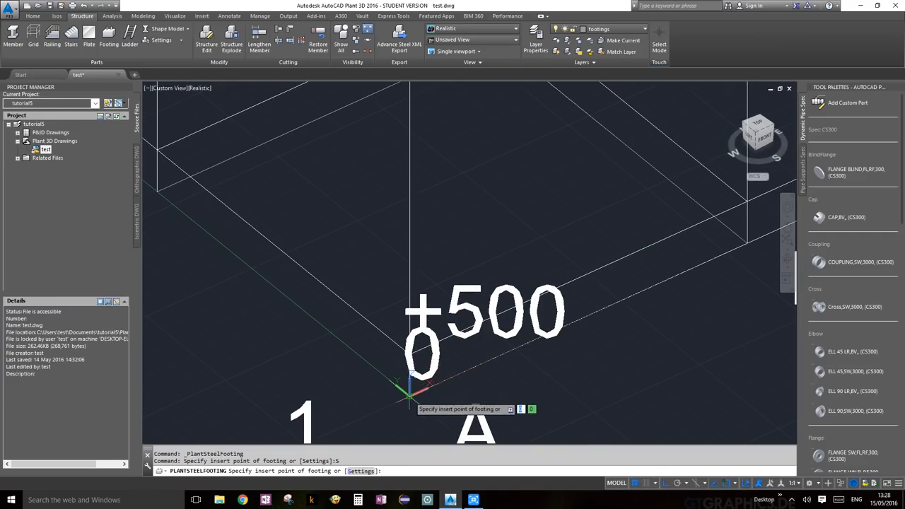
left_click(408, 396)
scroll(521, 369, "down", 4)
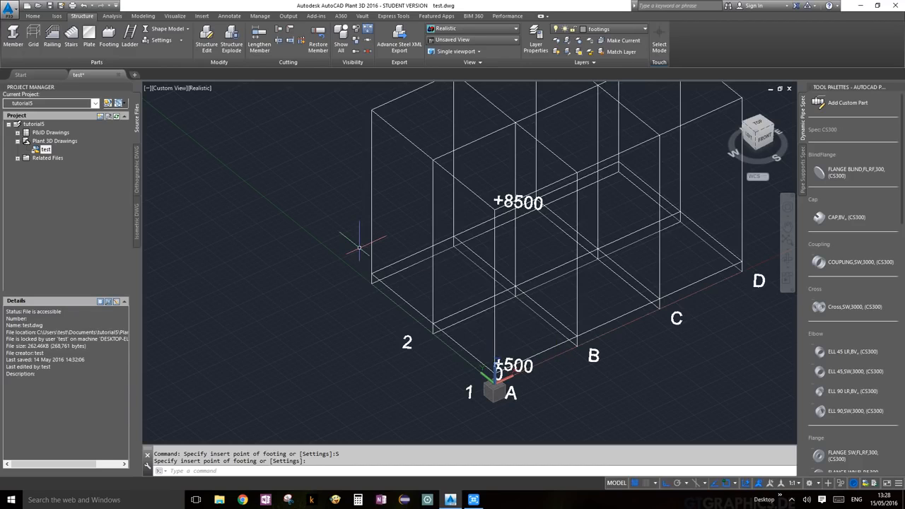
scroll(501, 389, "up", 3)
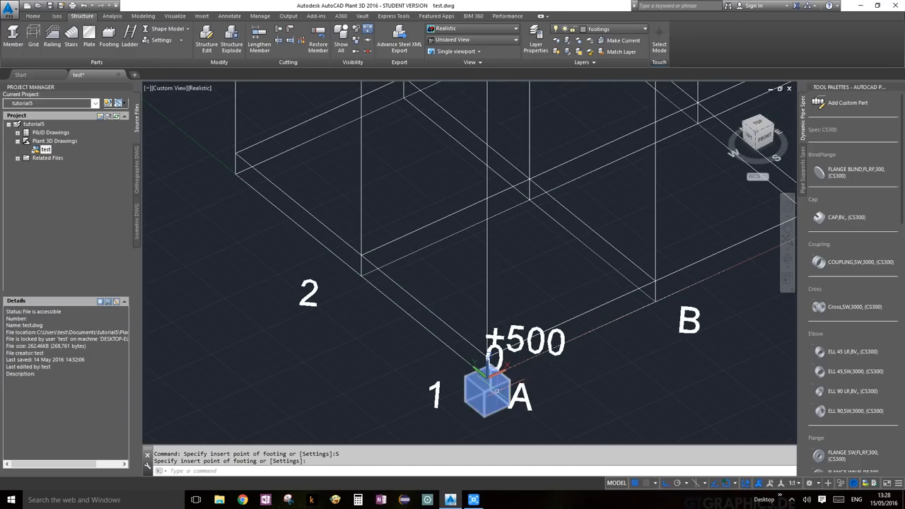
key("Return")
key("Escape")
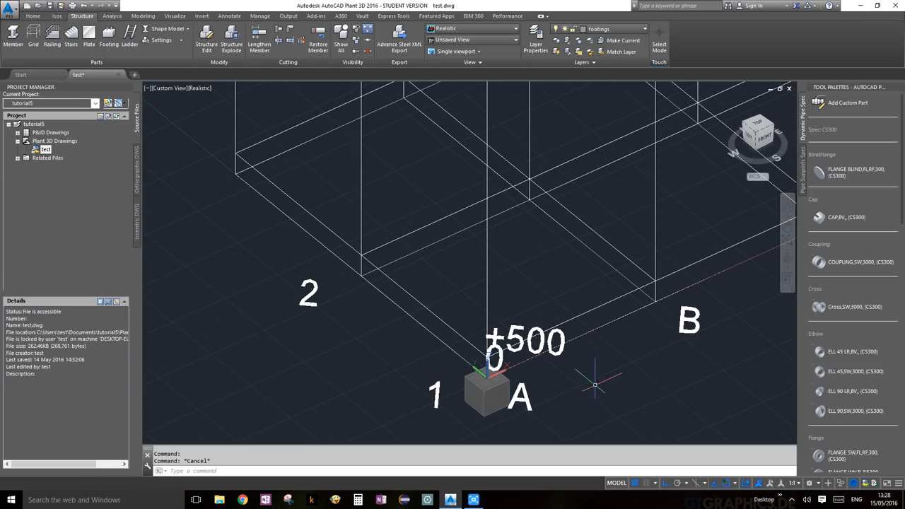
scroll(616, 340, "down", 6)
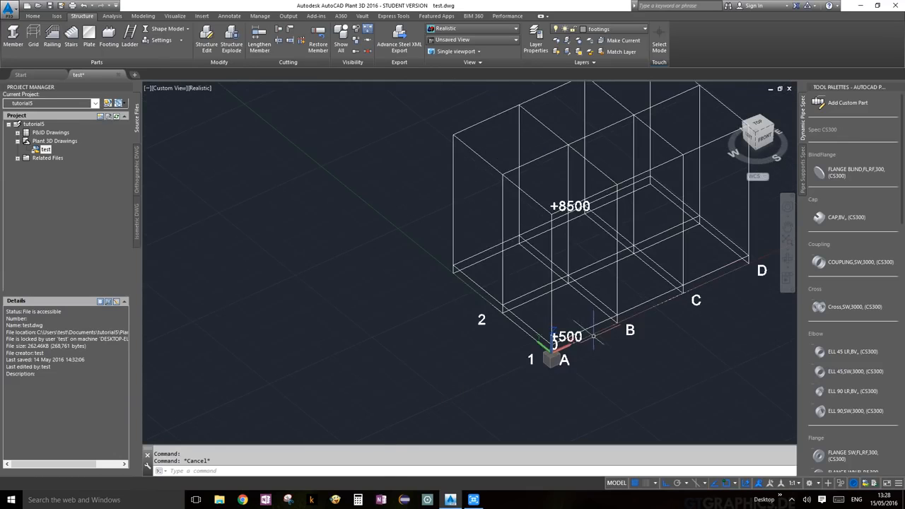
scroll(644, 354, "up", 3)
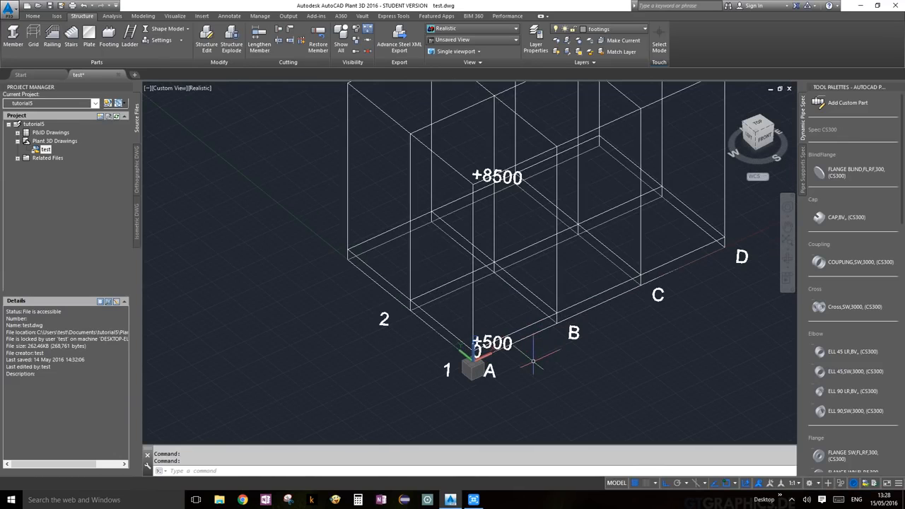
Start COPY with the CO alias after fixing a mistyped command and cancelling a stray Rotate.
type("CP")
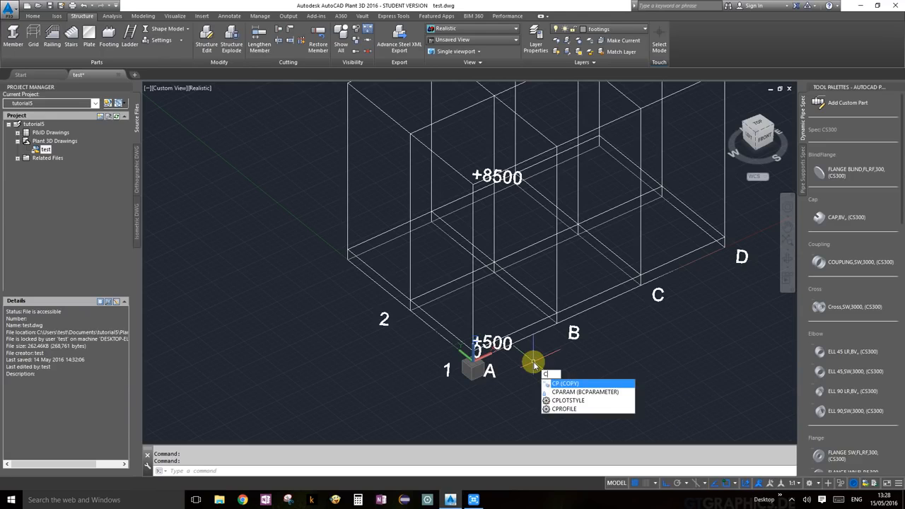
type("O")
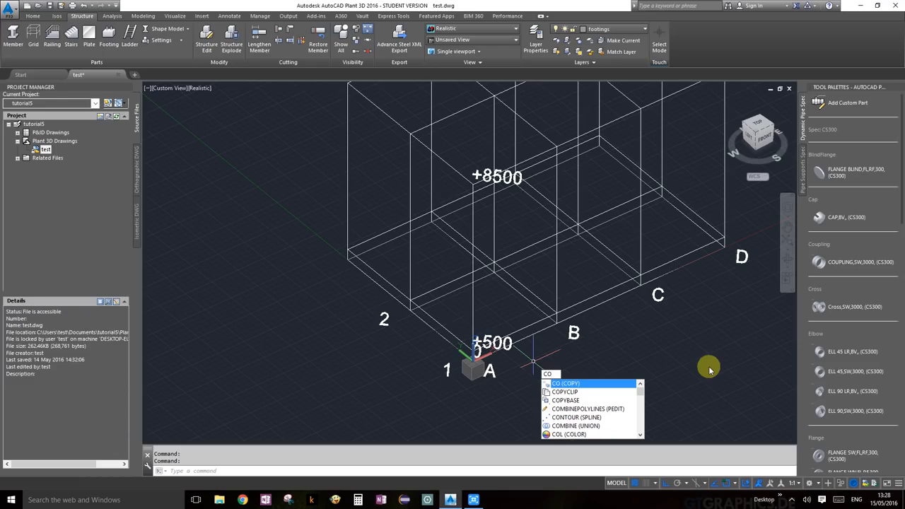
key("BackSpace")
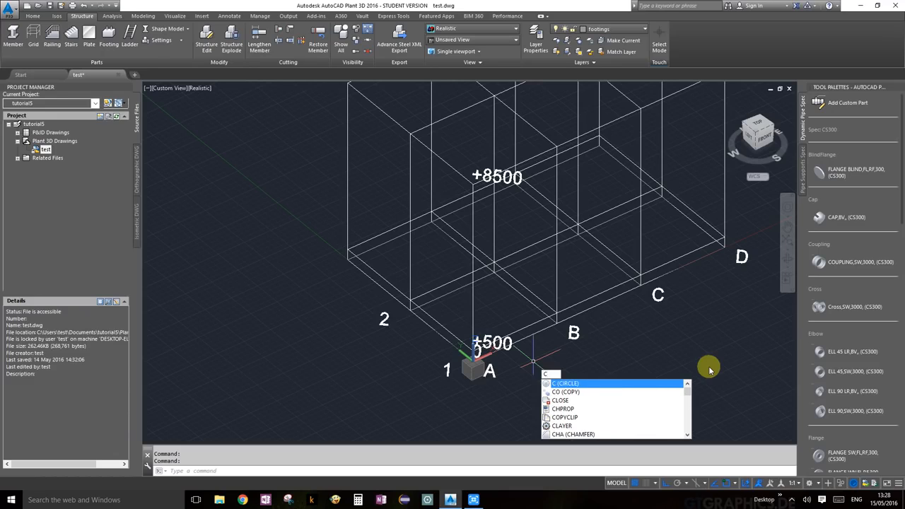
key("BackSpace")
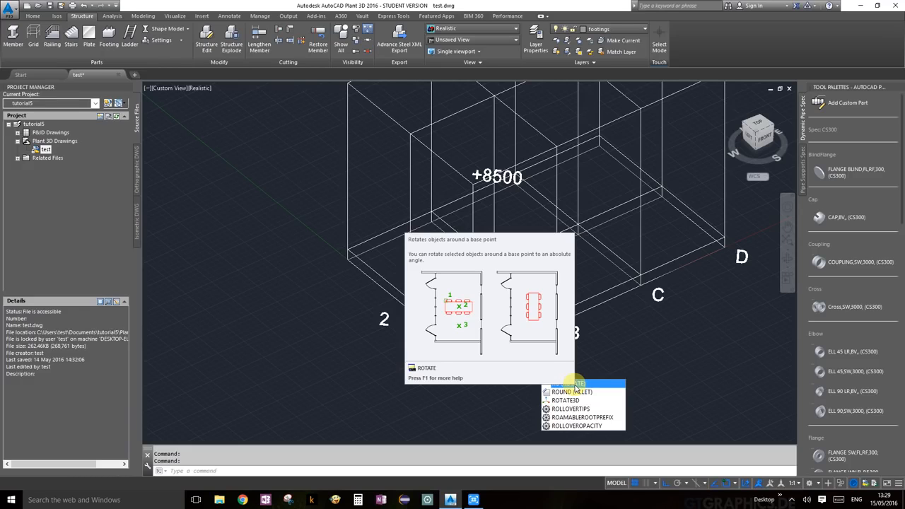
key("Return")
left_click(651, 355)
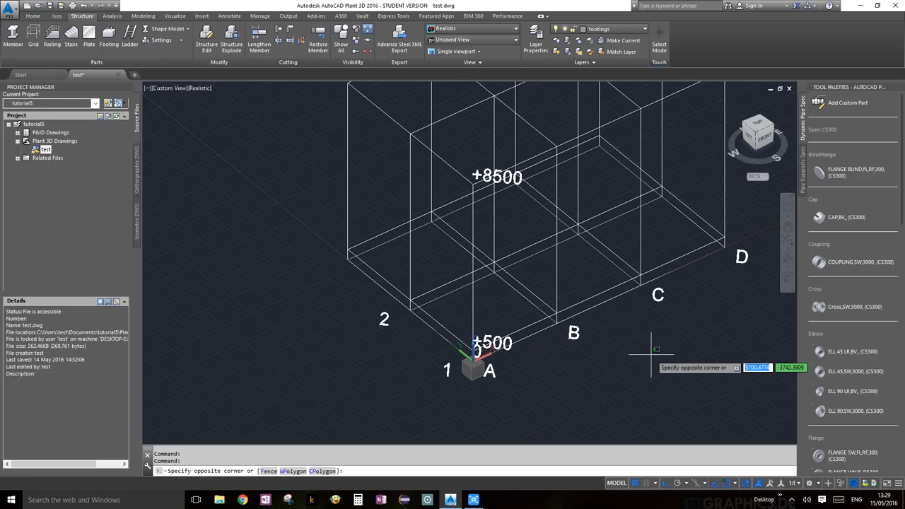
key("Escape")
type("c")
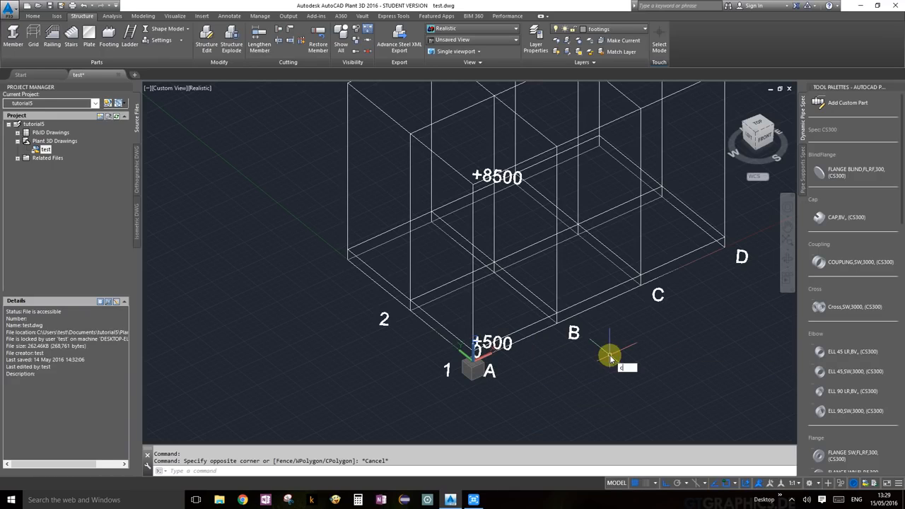
type("o")
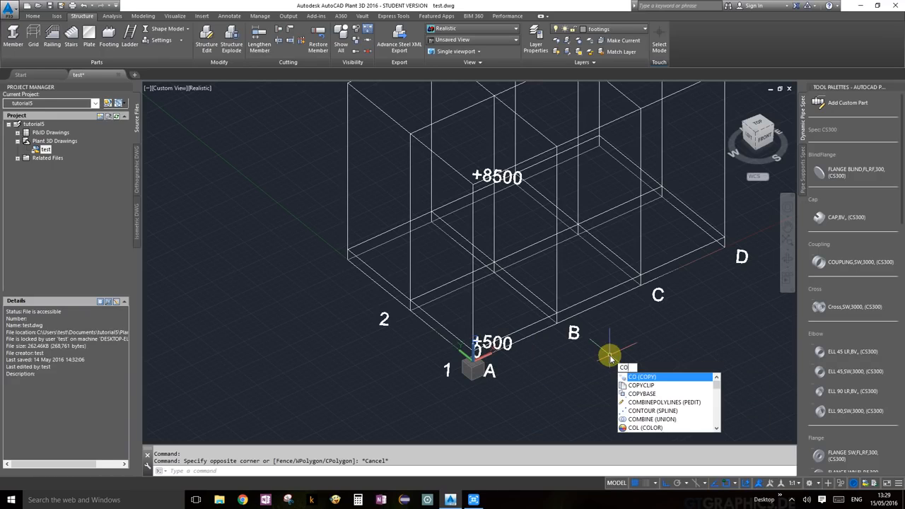
key("Return")
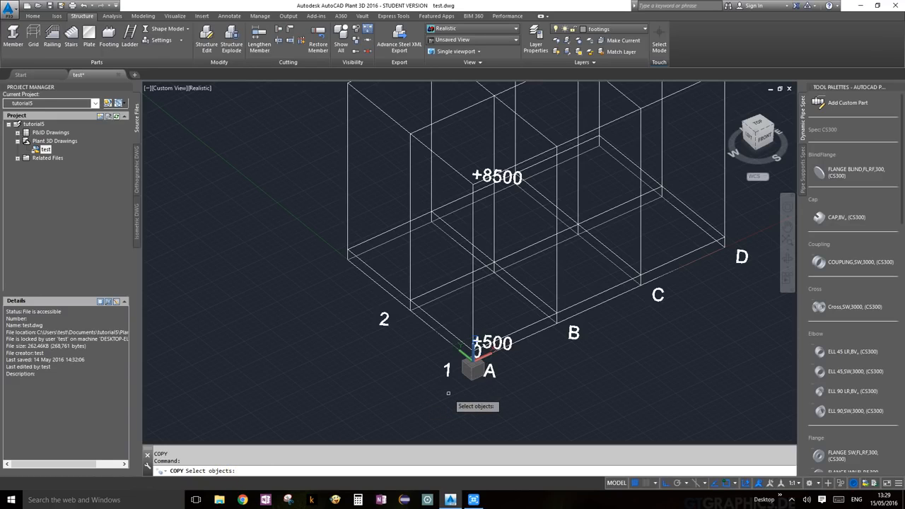
Select the A/1 footing and set the copy base point on its corner.
scroll(471, 372, "up", 3)
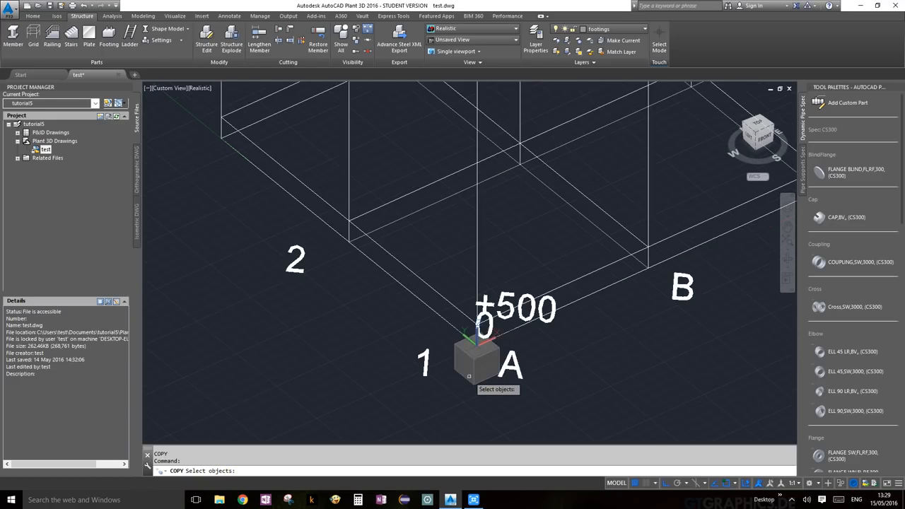
left_click(474, 372)
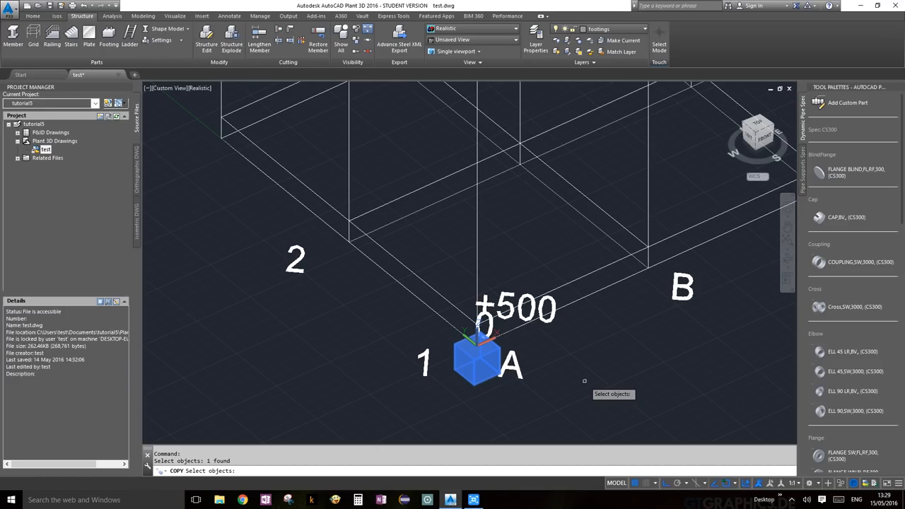
key("Return")
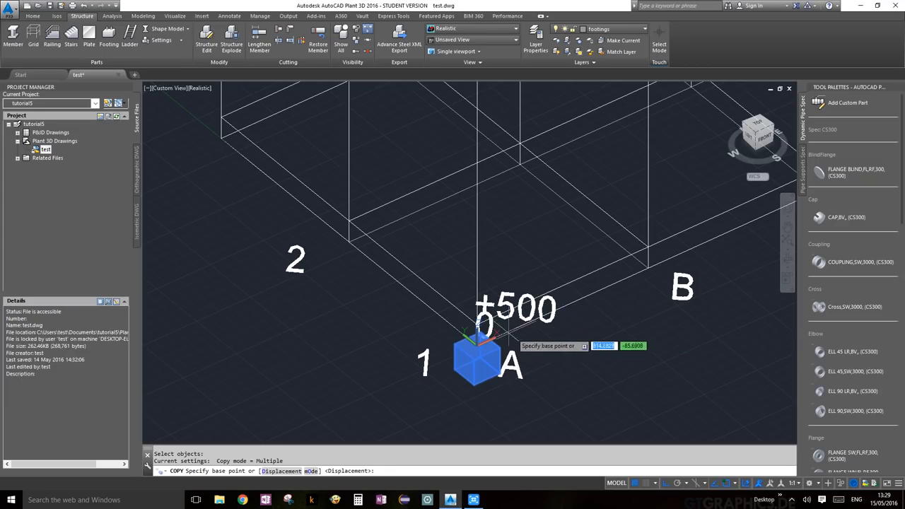
scroll(478, 345, "up", 5)
scroll(487, 357, "up", 4)
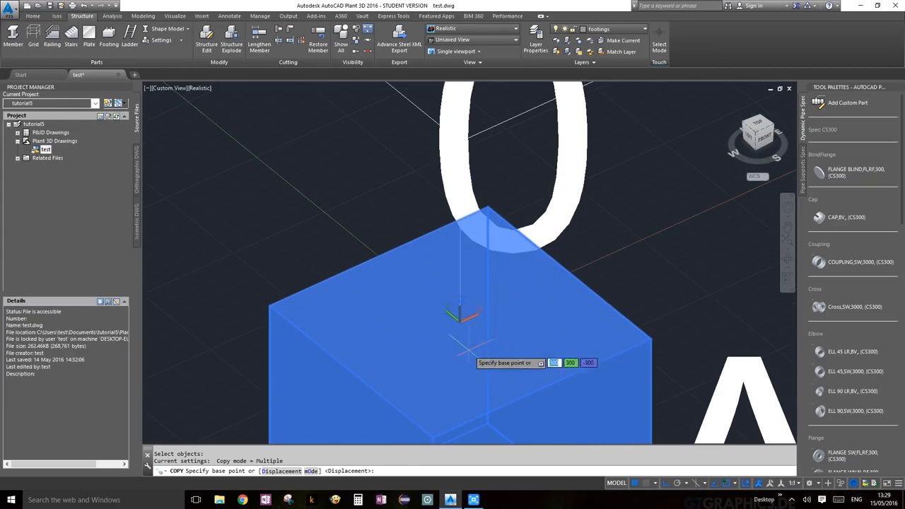
left_click(459, 317)
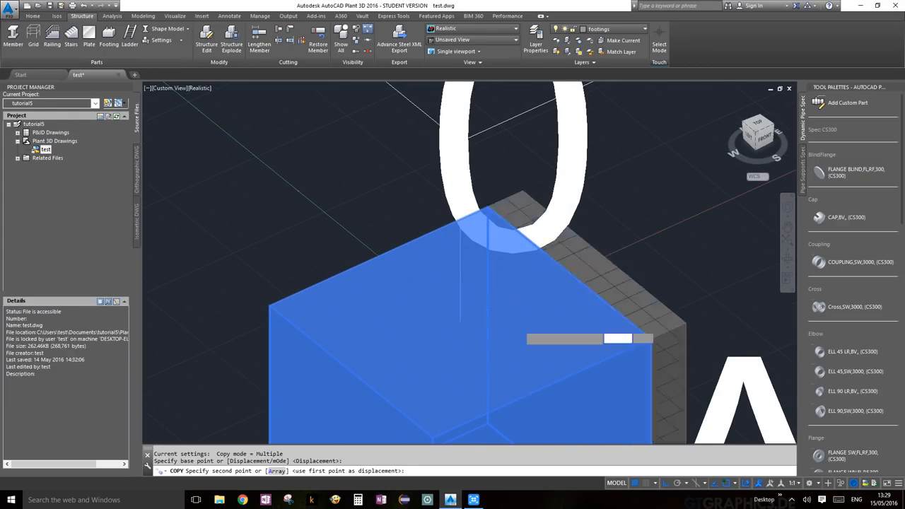
Place footing copies at the next column-base intersections through grid B.
scroll(459, 317, "down", 5)
scroll(414, 236, "up", 3)
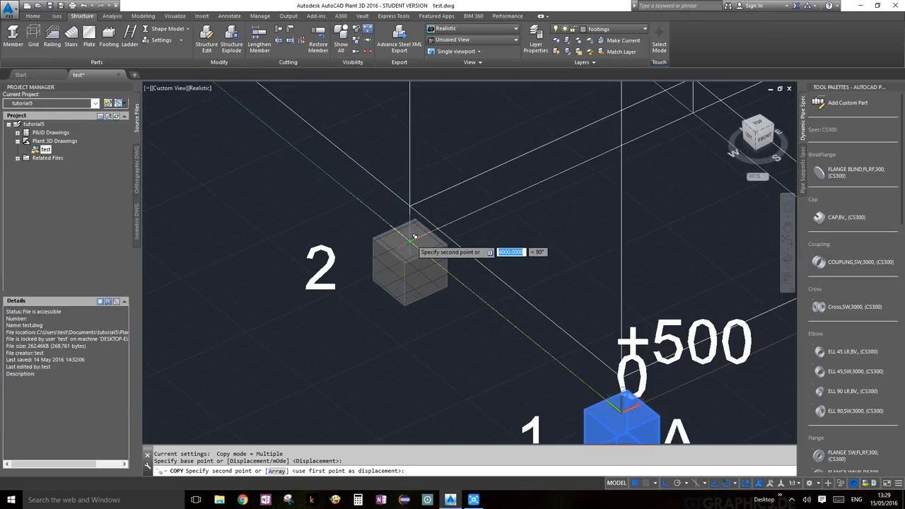
scroll(410, 241, "down", 5)
middle_click_drag(375, 222, 424, 341)
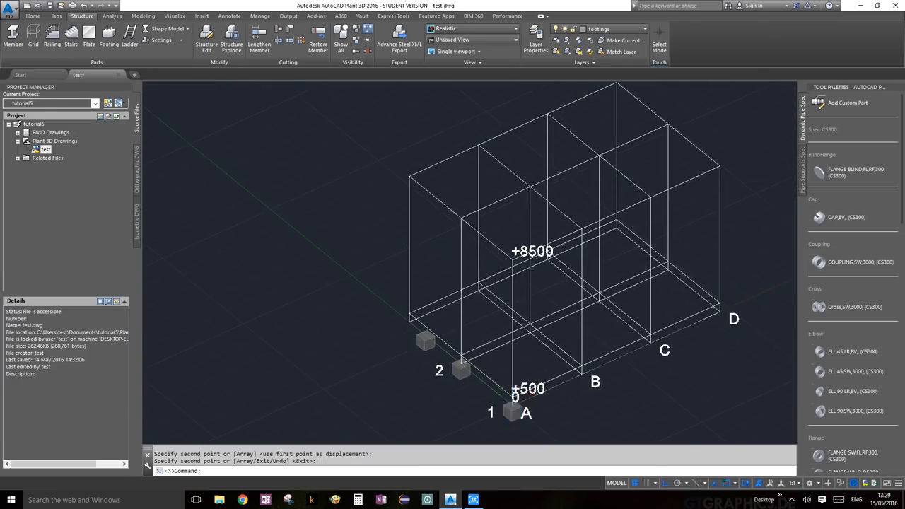
scroll(418, 331, "up", 3)
left_click(399, 315)
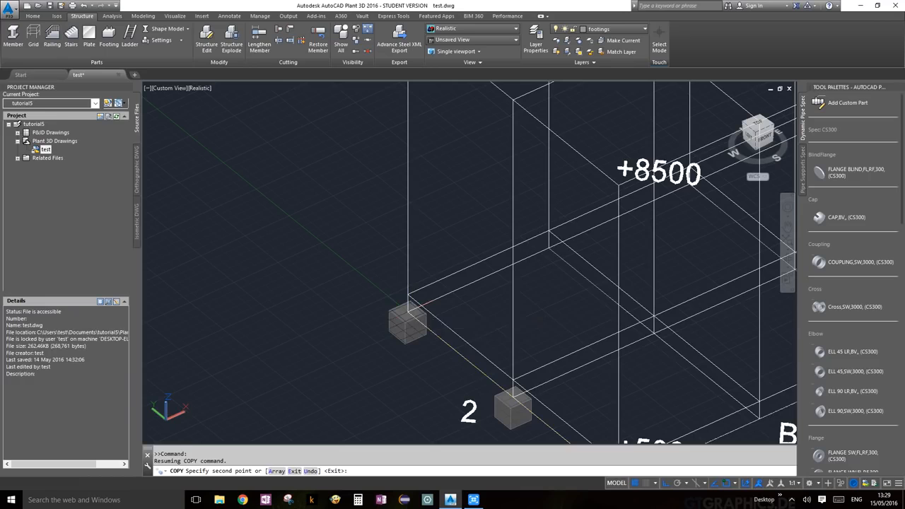
left_click(553, 244)
scroll(632, 389, "down", 3)
scroll(646, 344, "up", 9)
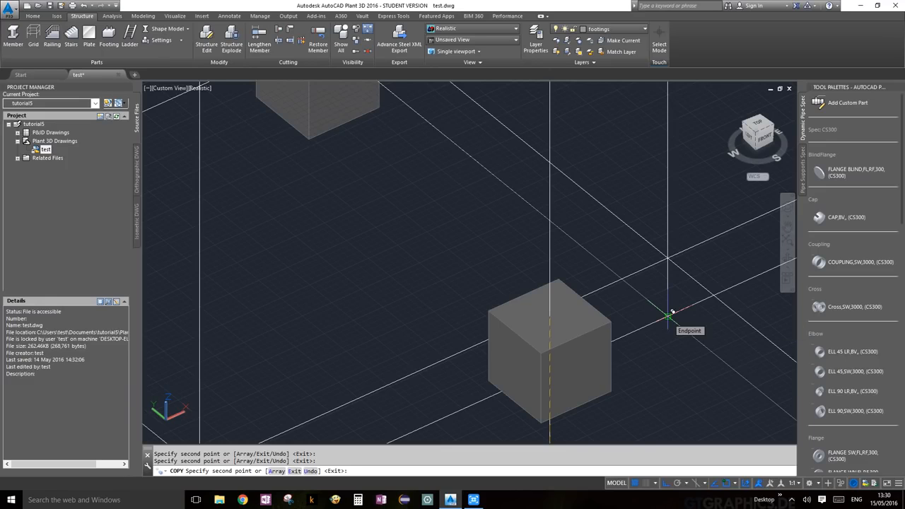
scroll(672, 339, "down", 5)
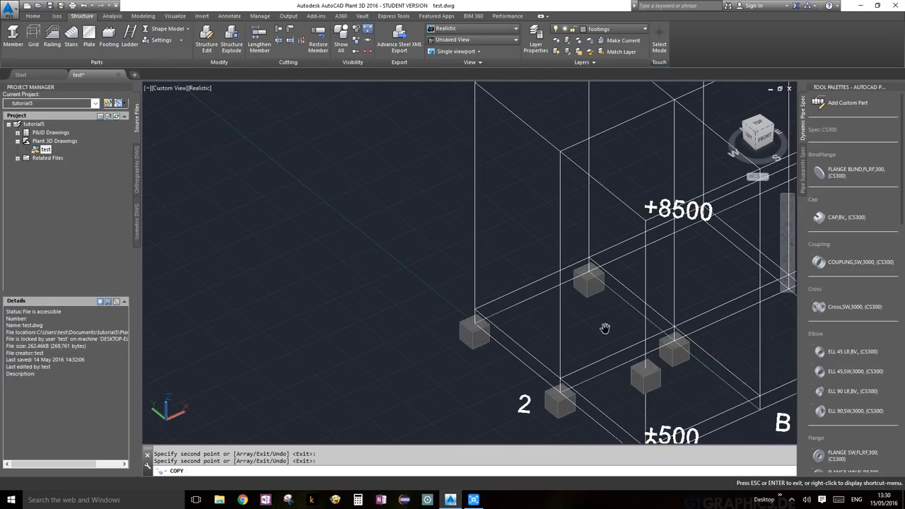
scroll(540, 305, "up", 5)
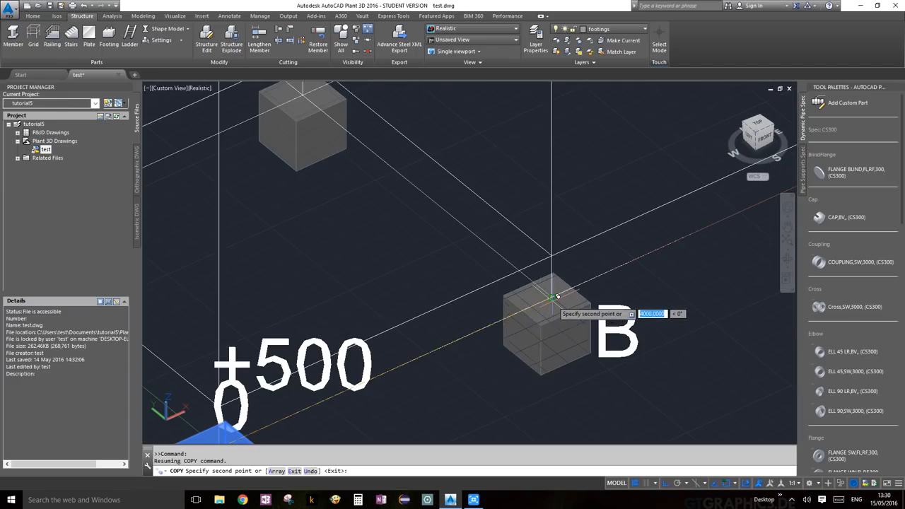
left_click(552, 297)
Place the remaining footing copies at grids C and D, then finish copying.
scroll(609, 299, "down", 6)
middle_click_drag(692, 294, 582, 371)
scroll(571, 349, "up", 6)
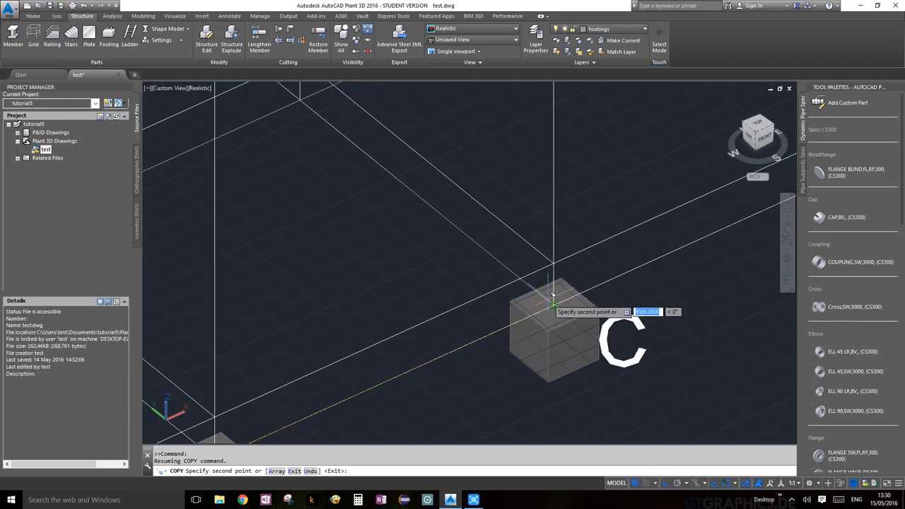
left_click(553, 305)
middle_click_drag(366, 160, 511, 395)
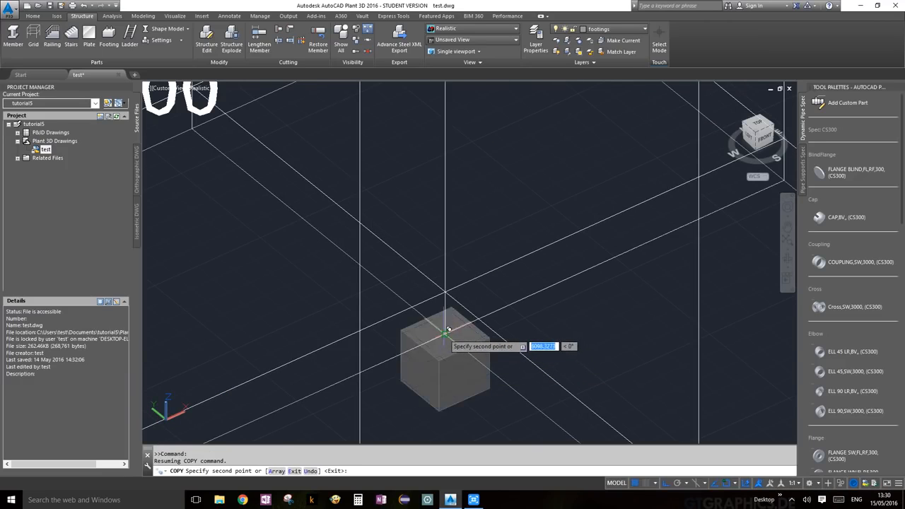
scroll(561, 320, "down", 6)
scroll(537, 332, "up", 6)
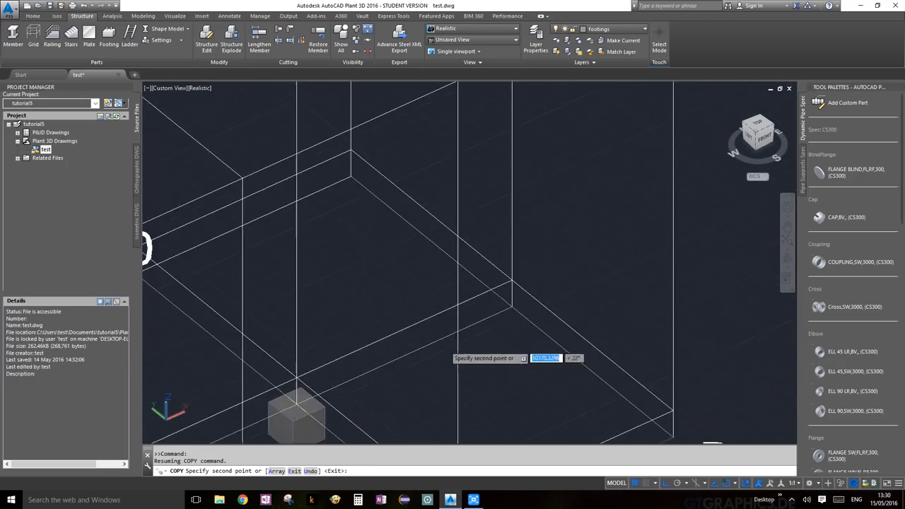
left_click(511, 307)
scroll(613, 354, "down", 6)
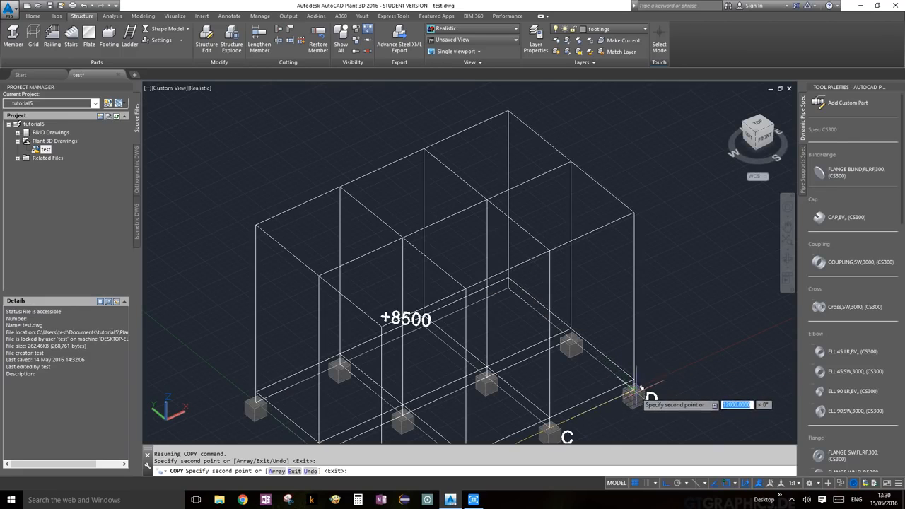
left_click(636, 387)
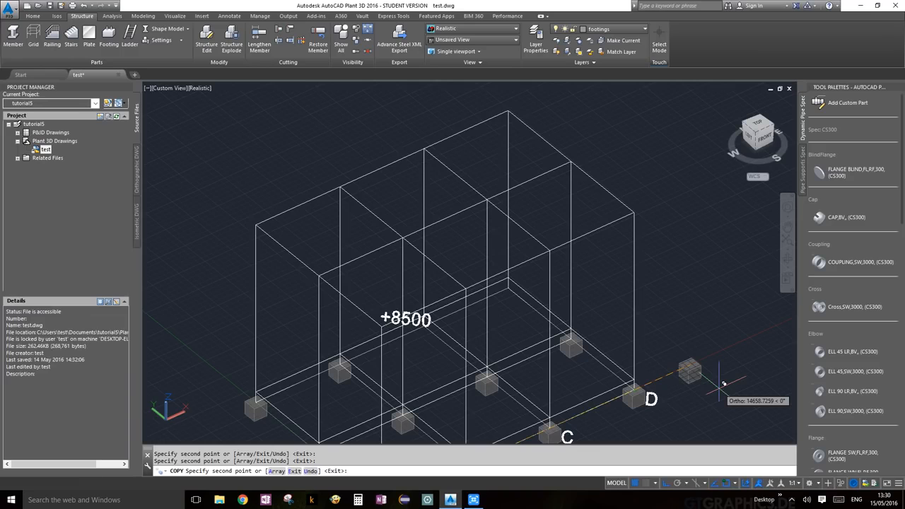
key("Return")
scroll(682, 374, "down", 3)
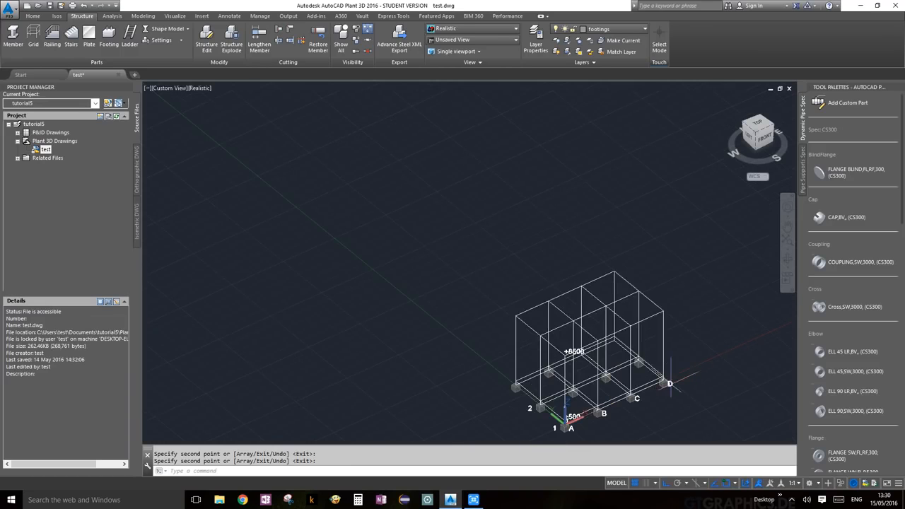
Open the Shape Model display dropdown in the Structure tab's Parts panel.
scroll(615, 336, "up", 5)
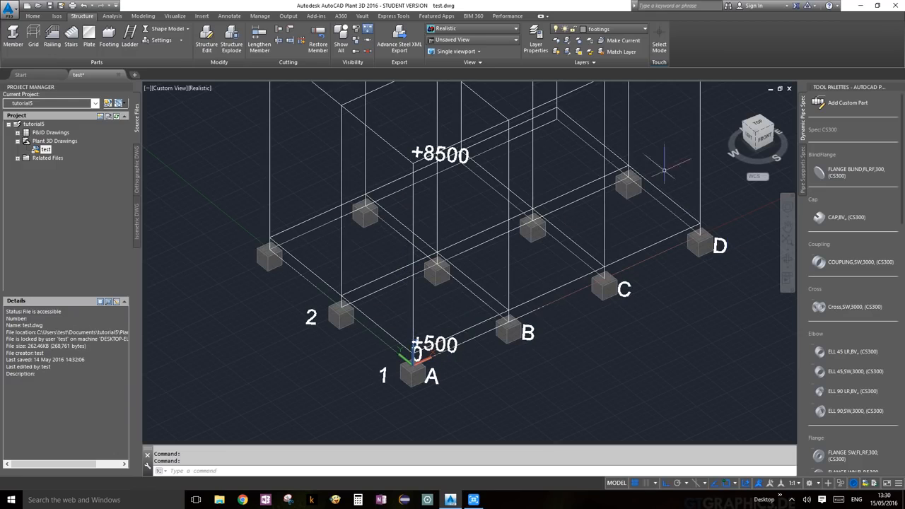
scroll(325, 190, "down", 4)
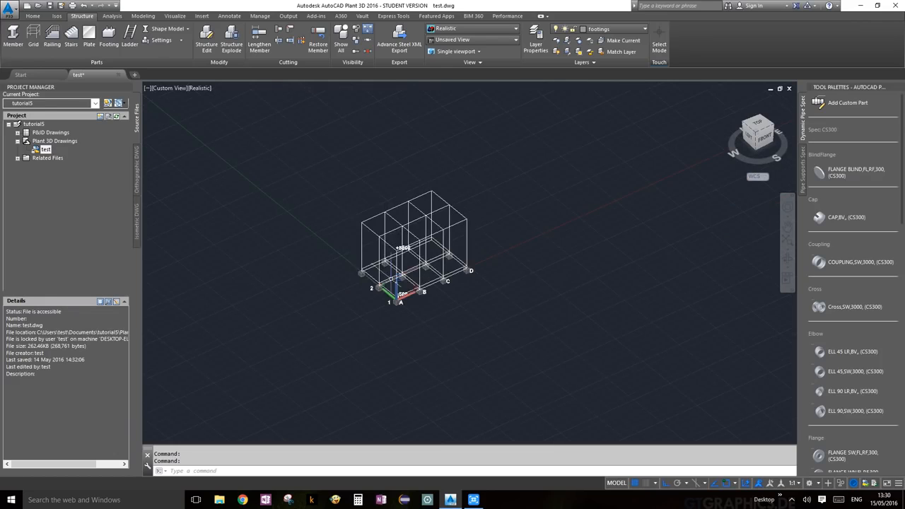
scroll(325, 191, "up", 5)
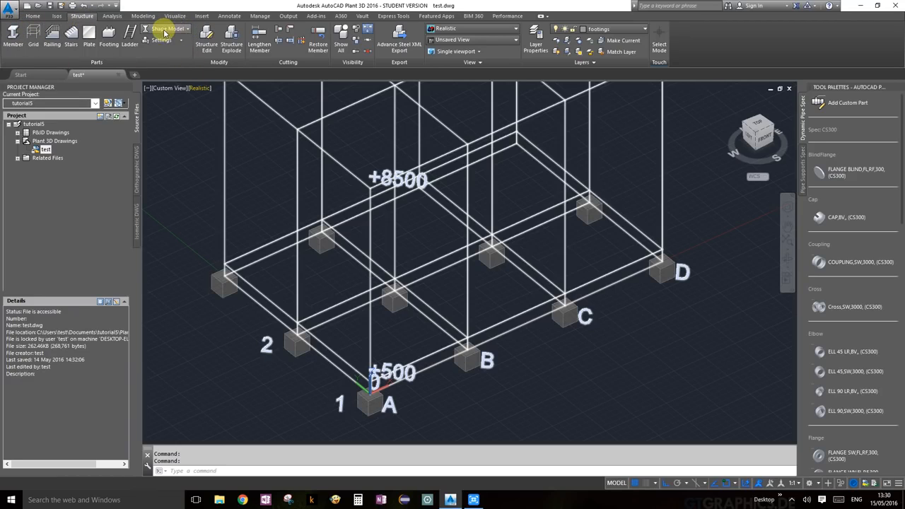
left_click(189, 31)
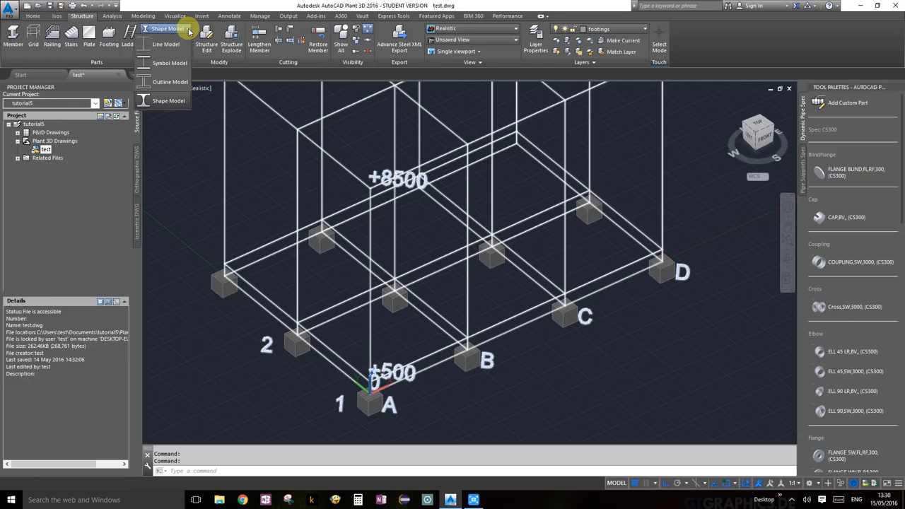
Switch the structure display to Line Model and zoom in on the flat footing plates.
left_click(174, 99)
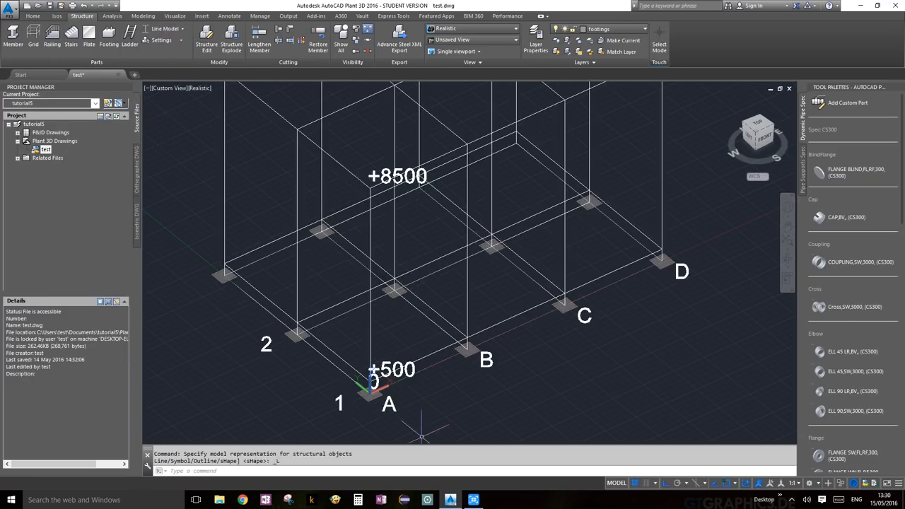
scroll(490, 393, "up", 8)
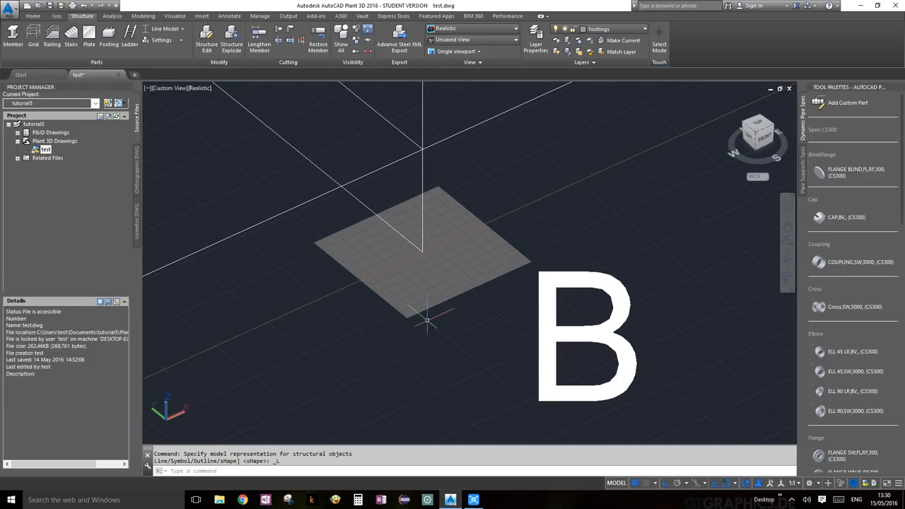
scroll(427, 319, "down", 8)
scroll(465, 319, "up", 5)
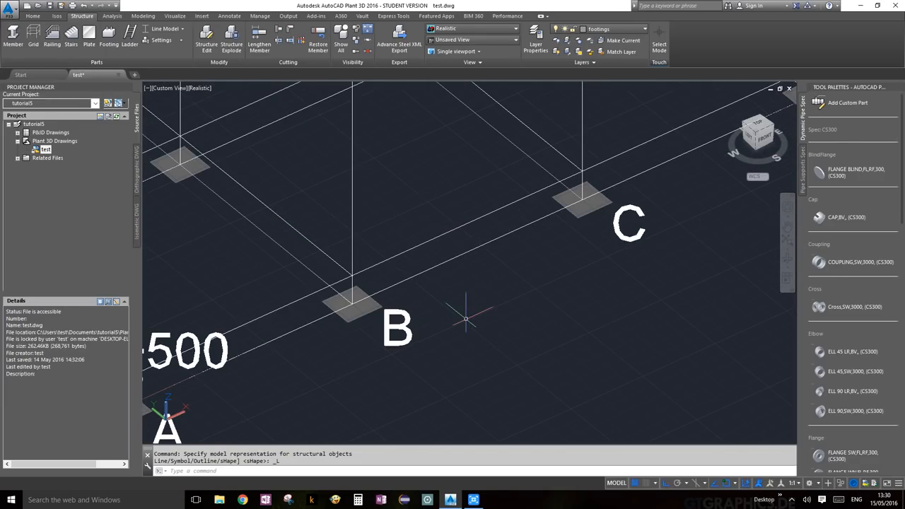
scroll(457, 316, "down", 8)
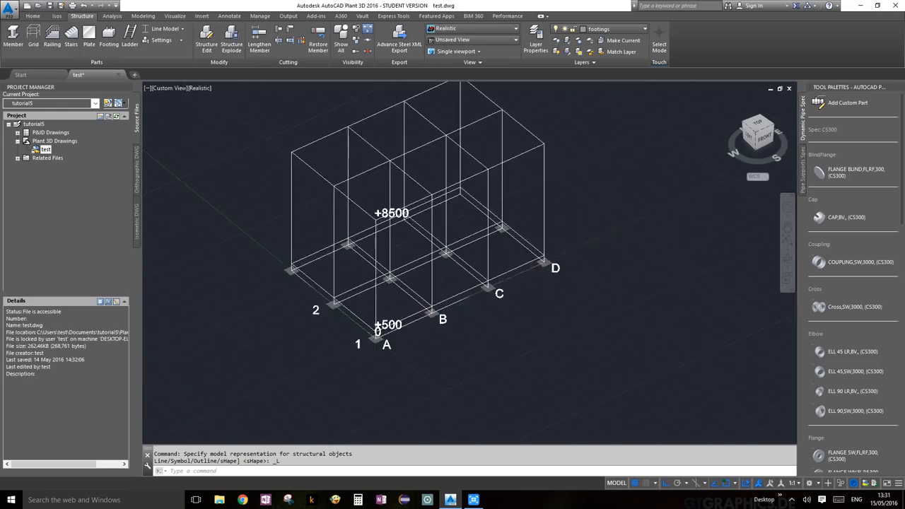
scroll(425, 326, "up", 6)
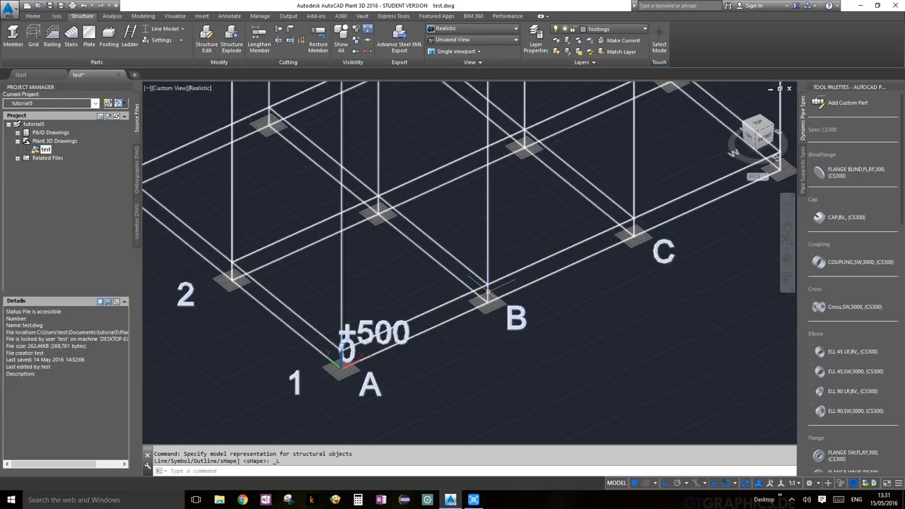
scroll(474, 291, "up", 6)
scroll(487, 291, "down", 6)
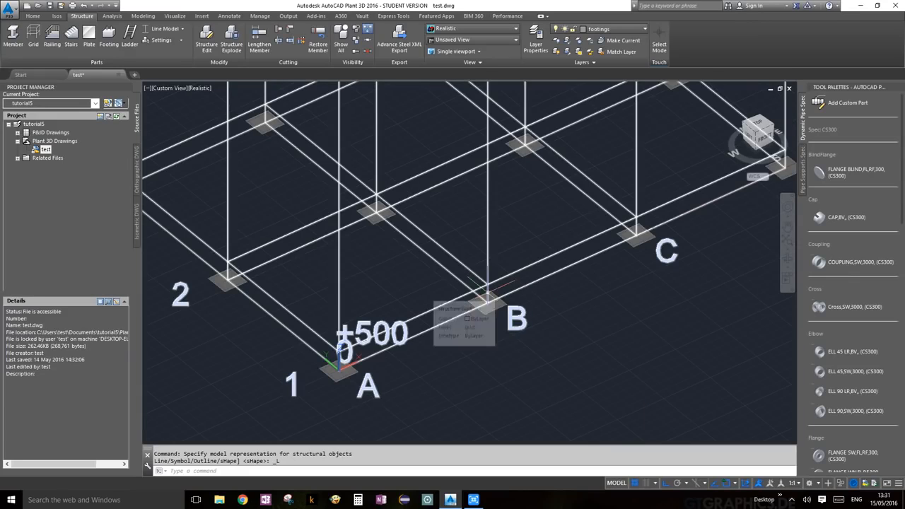
scroll(422, 365, "up", 3)
scroll(424, 365, "up", 2)
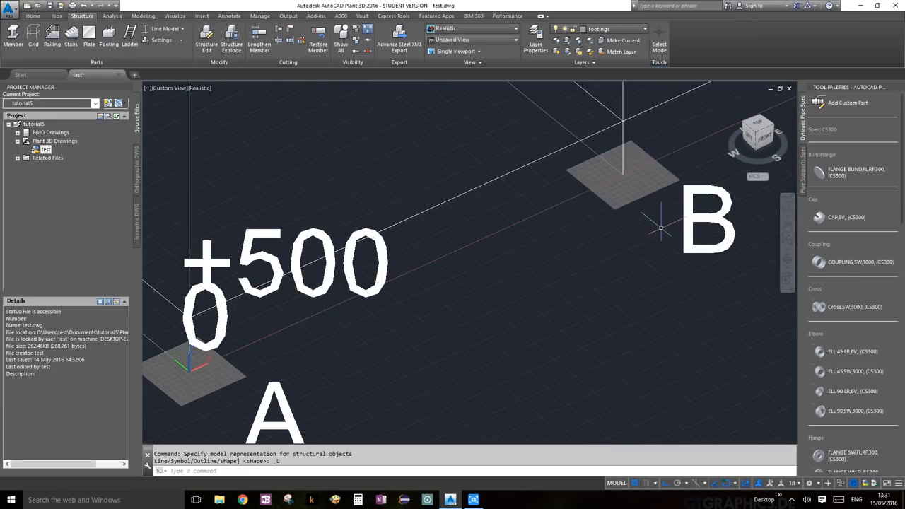
scroll(635, 140, "down", 5)
Pan and zoom along the frame to inspect the remaining footings.
middle_click_drag(673, 178, 622, 289)
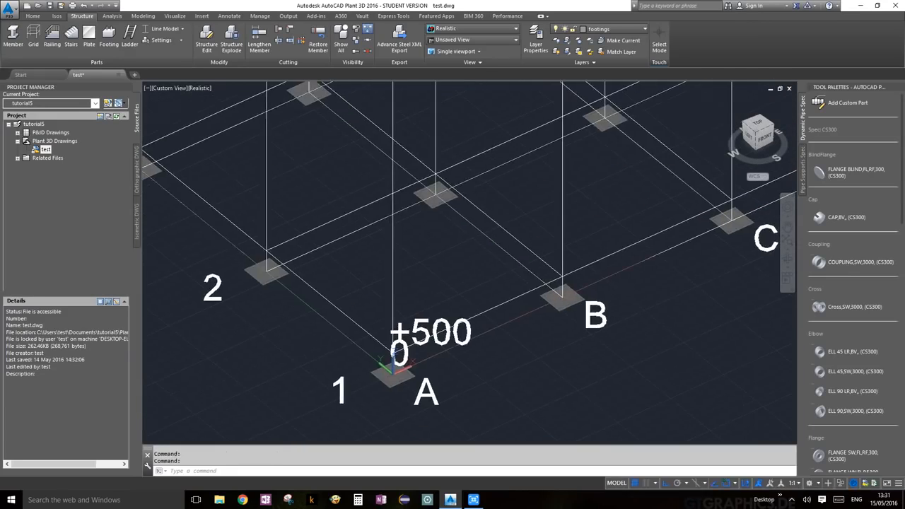
scroll(623, 289, "down", 5)
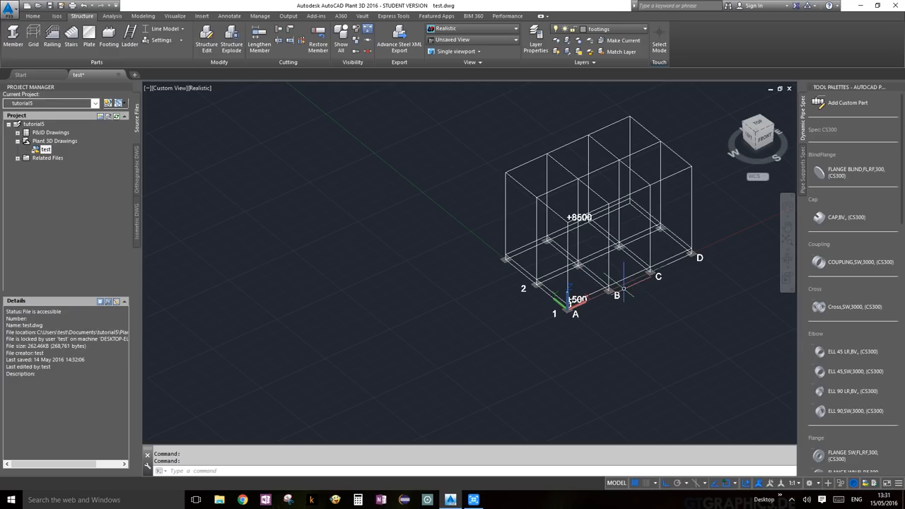
scroll(545, 222, "up", 6)
scroll(584, 228, "down", 4)
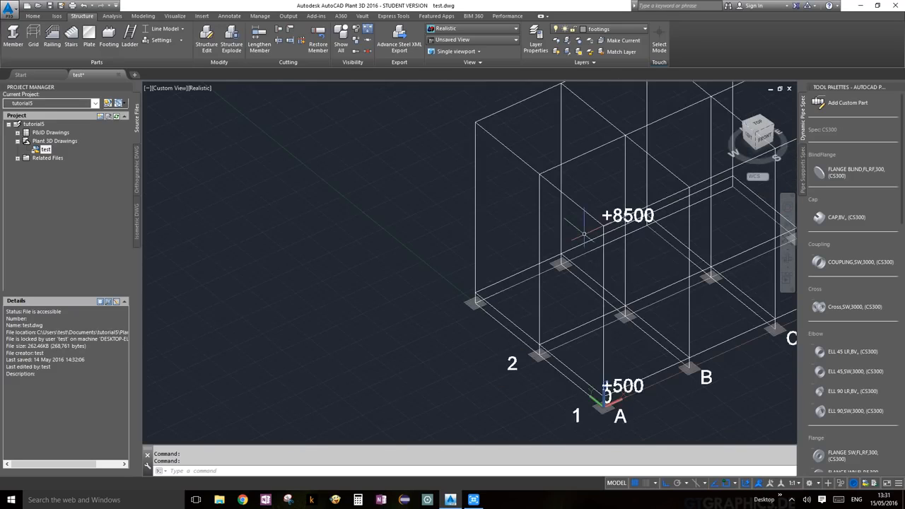
scroll(593, 293, "up", 2)
scroll(617, 294, "down", 4)
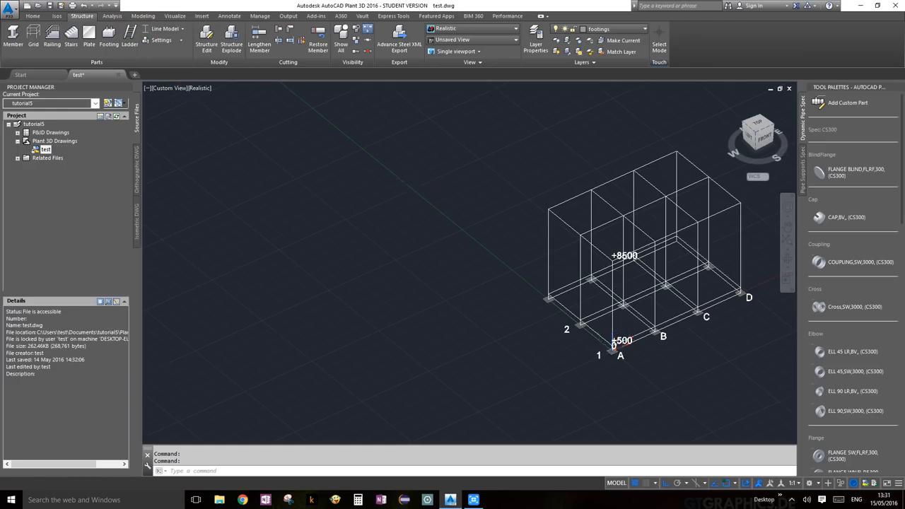
scroll(424, 198, "down", 2)
middle_click_drag(643, 262, 507, 281)
scroll(453, 265, "up", 5)
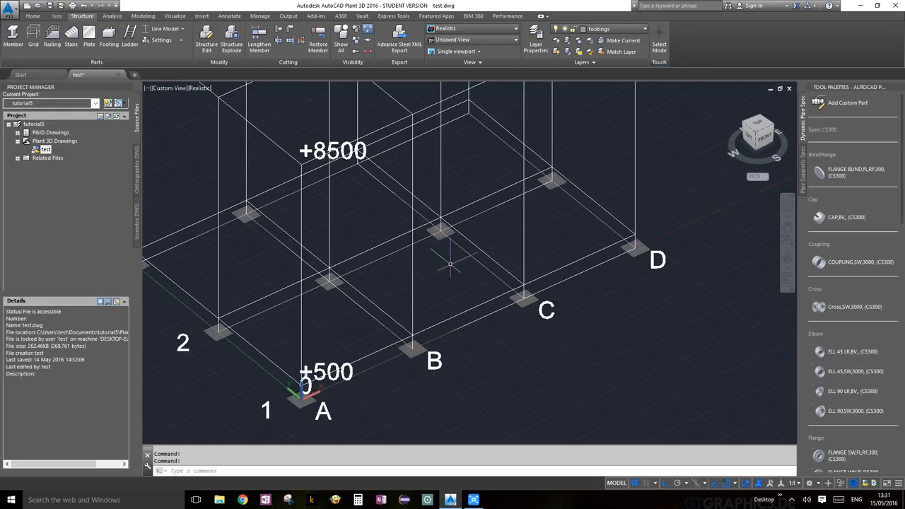
scroll(450, 264, "down", 3)
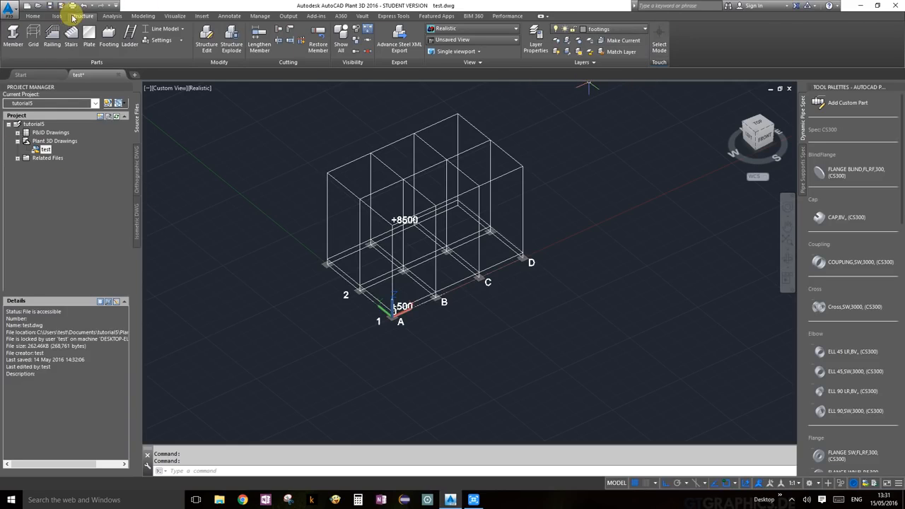
Make structure the current layer and start a member with the DIN HEB-200 profile.
left_click(635, 30)
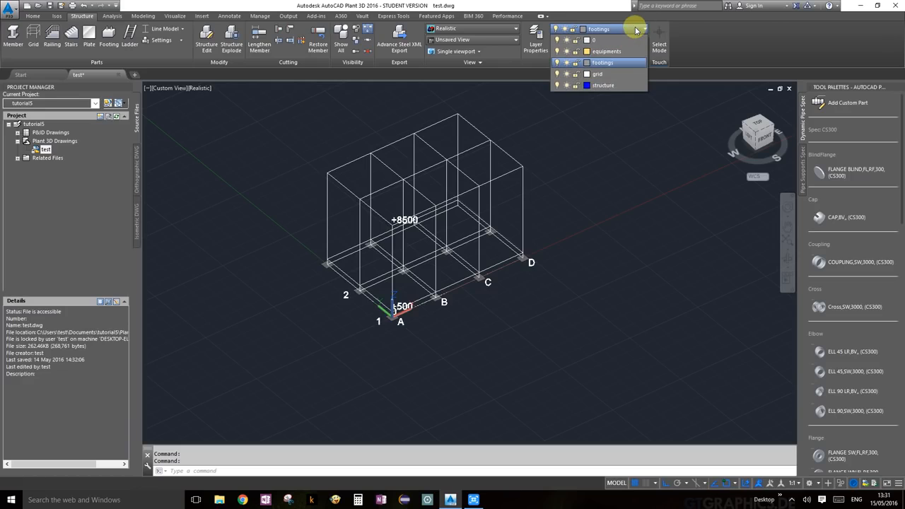
left_click(604, 85)
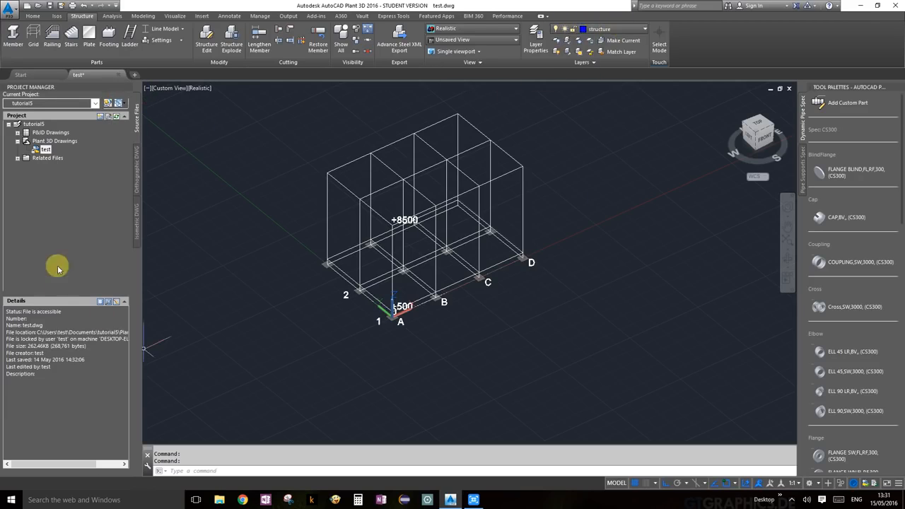
left_click(9, 39)
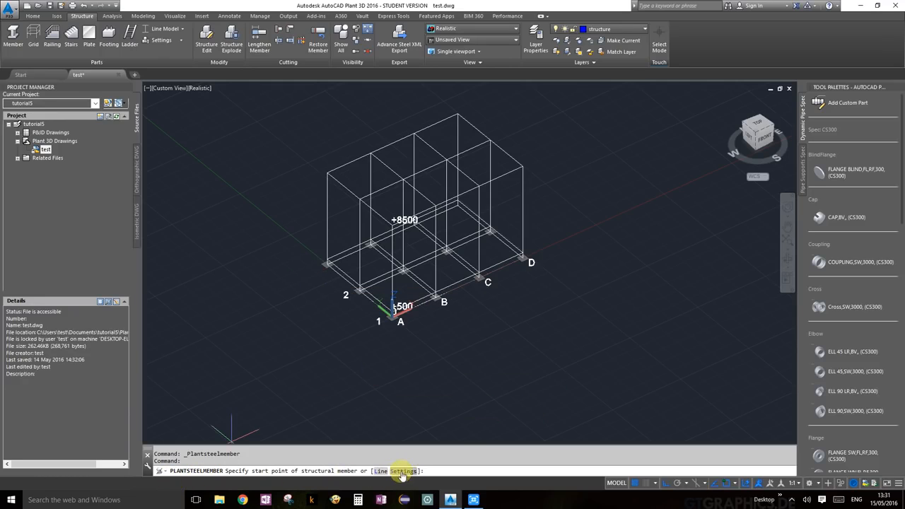
type("S")
key("Return")
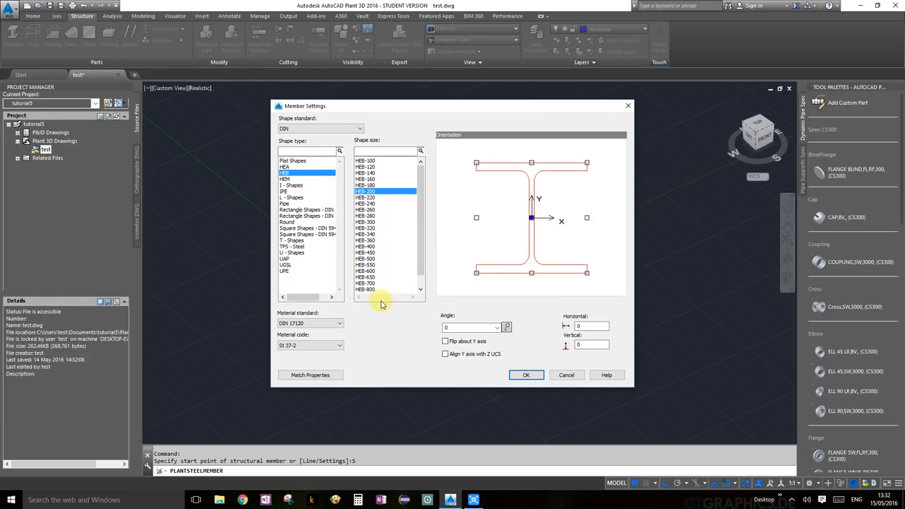
left_click(526, 375)
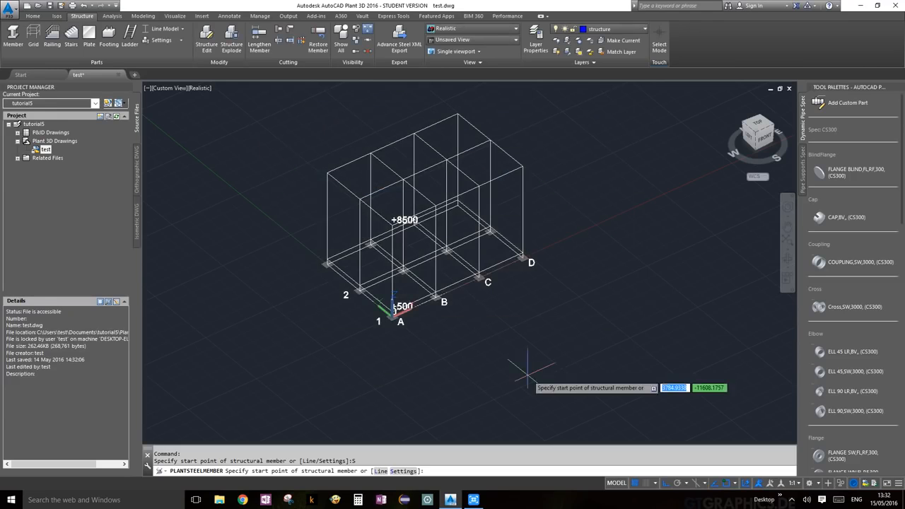
Draw HEB-200 members from A1 up to the +8500 corner and down to the grid 2 base.
scroll(406, 328, "up", 5)
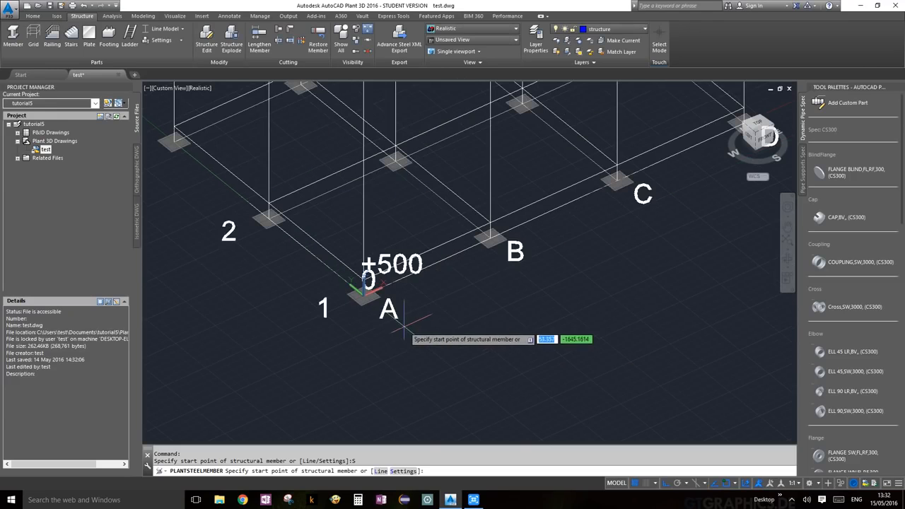
middle_click_drag(441, 309, 474, 368)
scroll(422, 362, "up", 5)
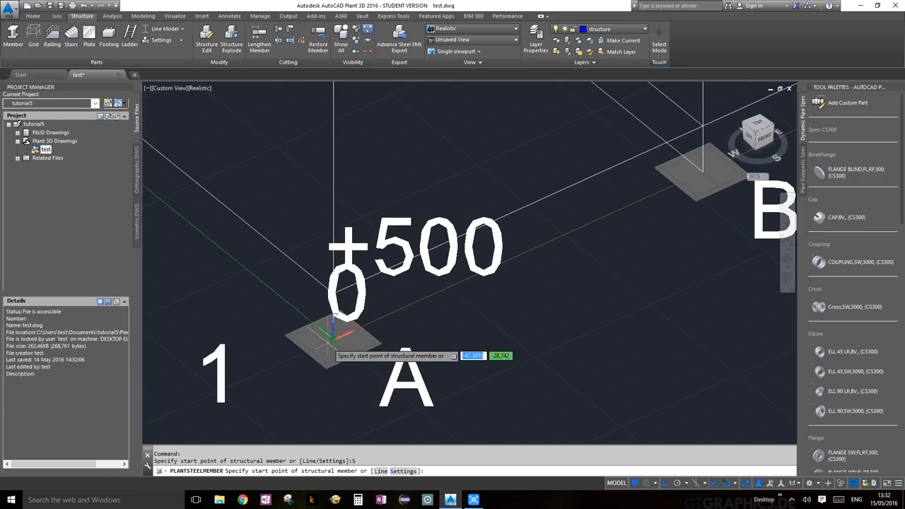
left_click(334, 341)
scroll(334, 341, "down", 5)
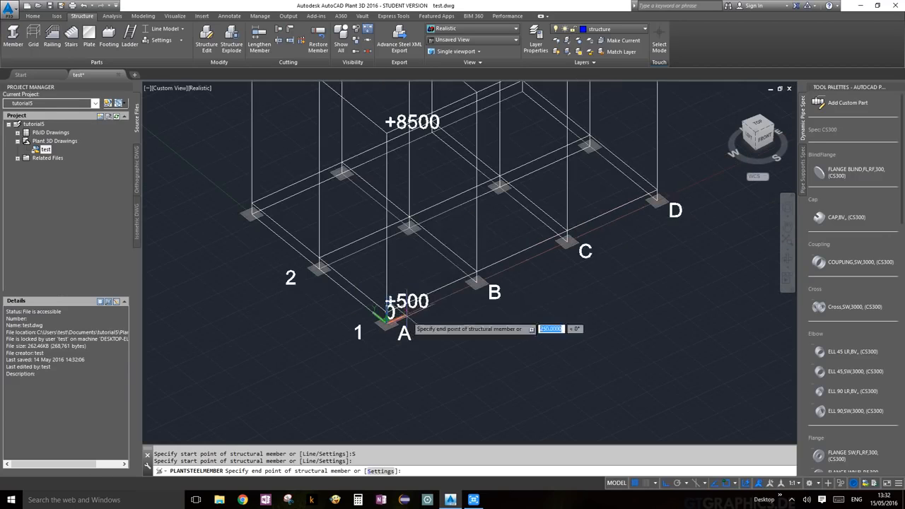
middle_click_drag(423, 240, 403, 311)
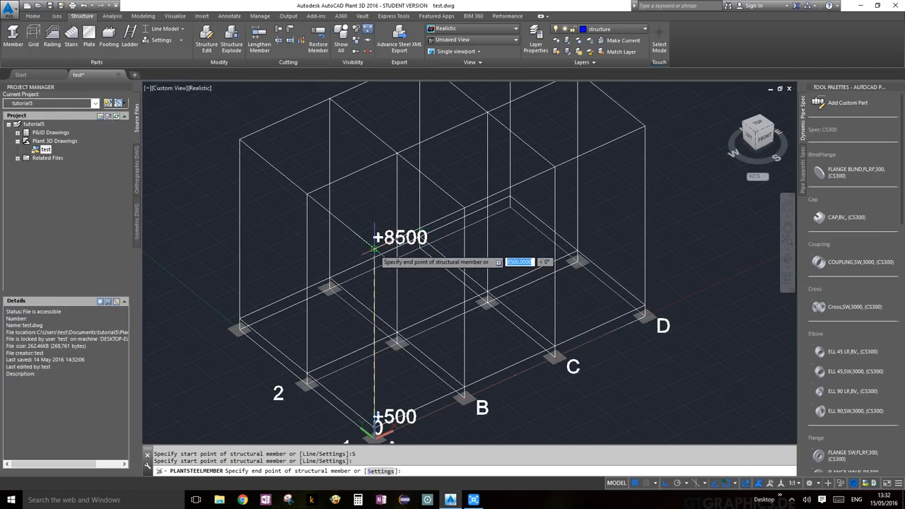
left_click(306, 193)
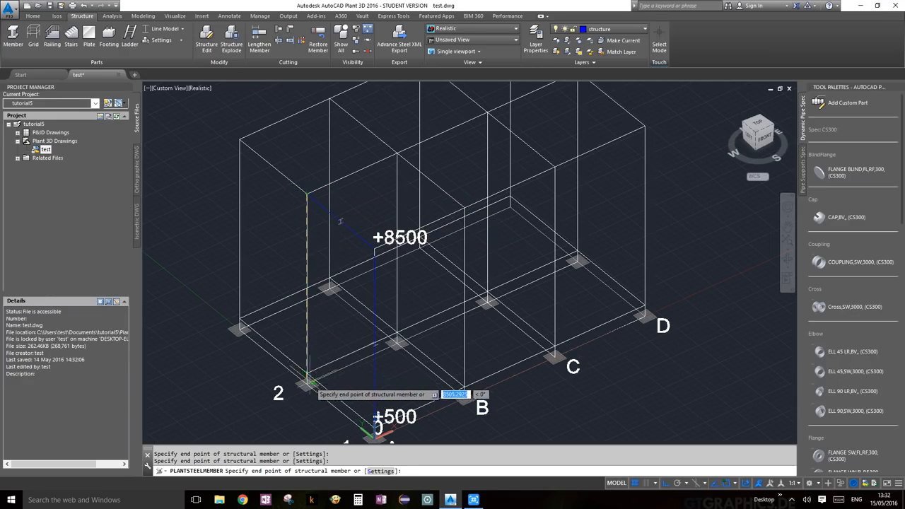
scroll(302, 388, "up", 4)
left_click(301, 388)
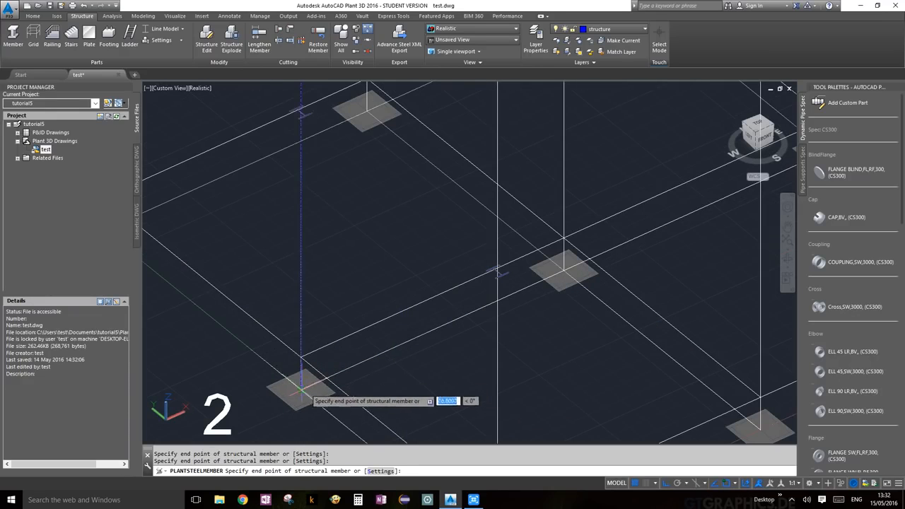
key("Return")
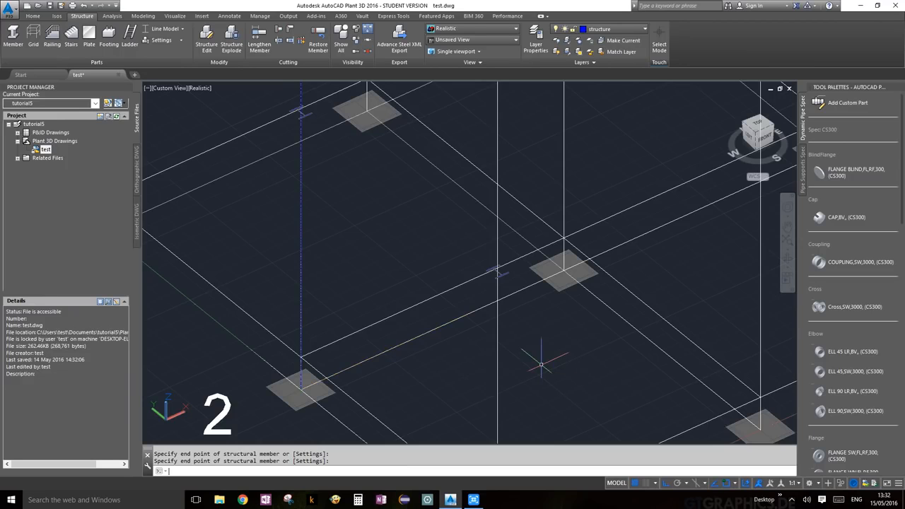
Select a frame member and switch the member display to Shape Model solids.
scroll(537, 331, "down", 6)
scroll(528, 326, "up", 5)
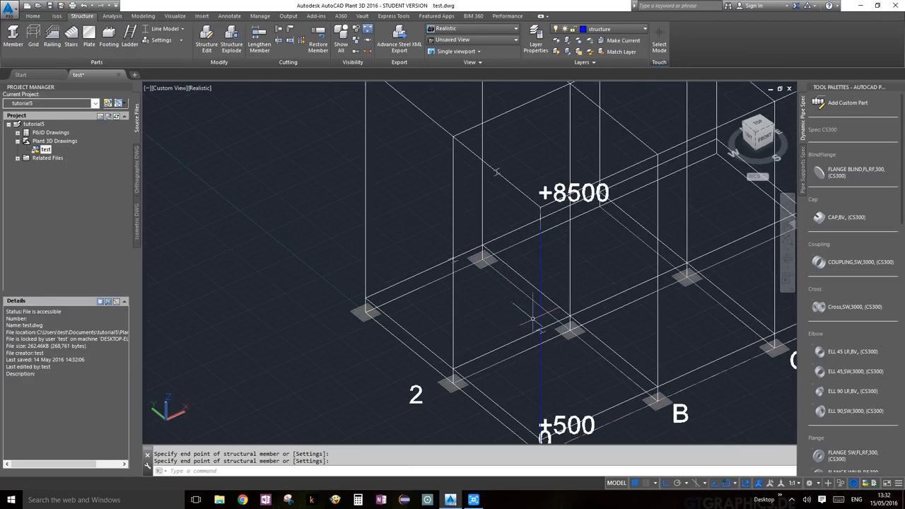
scroll(532, 320, "up", 4)
scroll(522, 284, "up", 4)
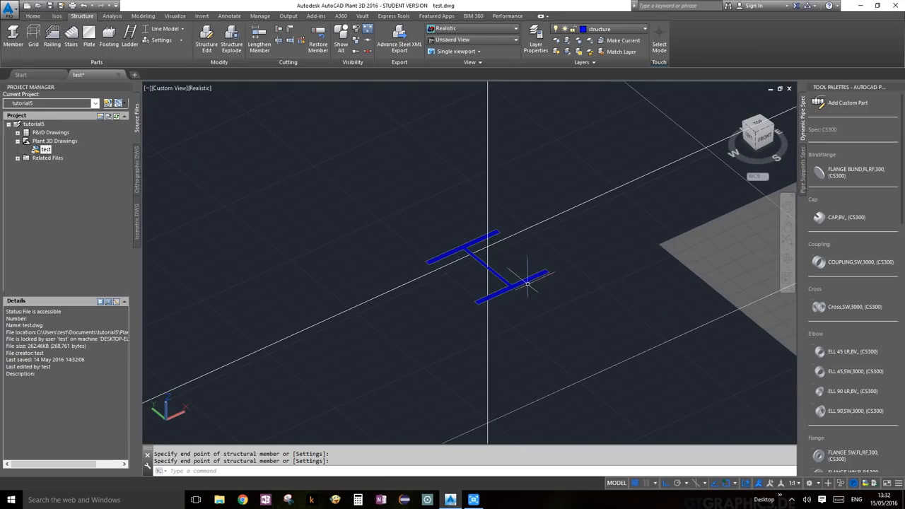
scroll(487, 247, "down", 5)
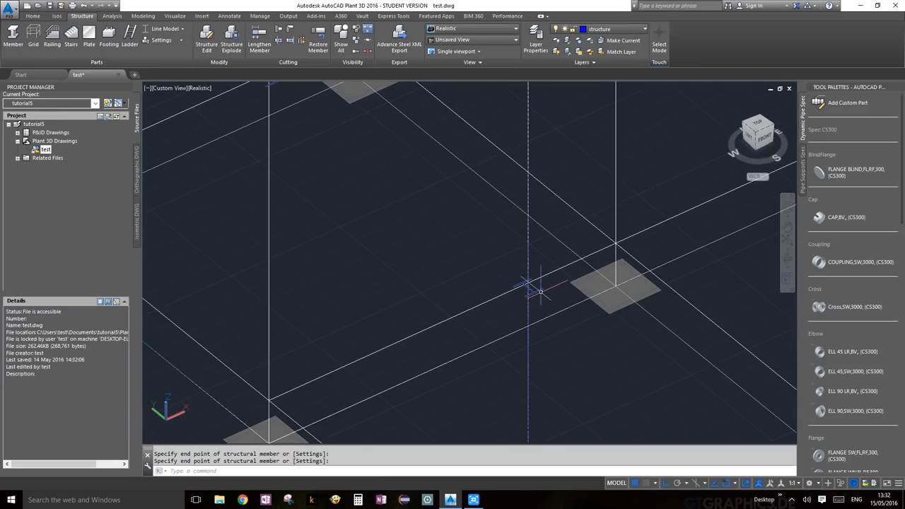
scroll(540, 290, "down", 5)
scroll(515, 214, "up", 5)
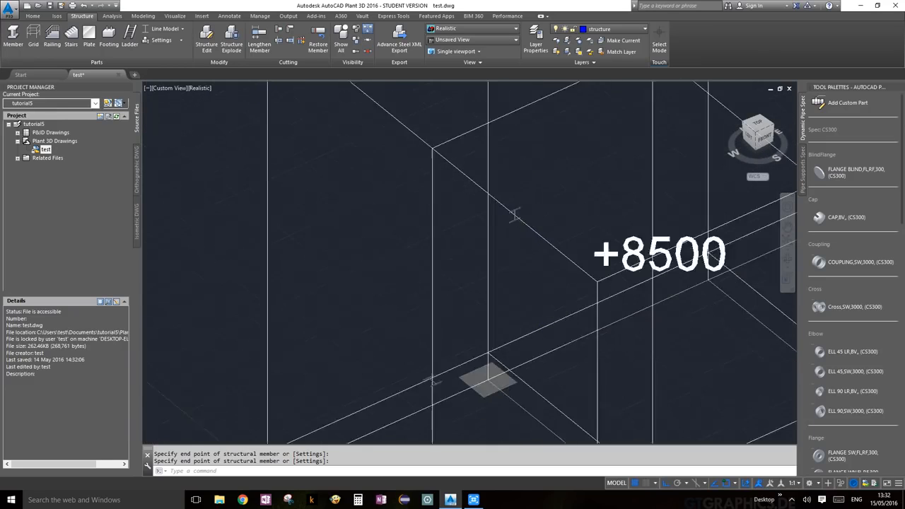
scroll(517, 217, "up", 4)
scroll(521, 219, "down", 4)
scroll(512, 216, "up", 3)
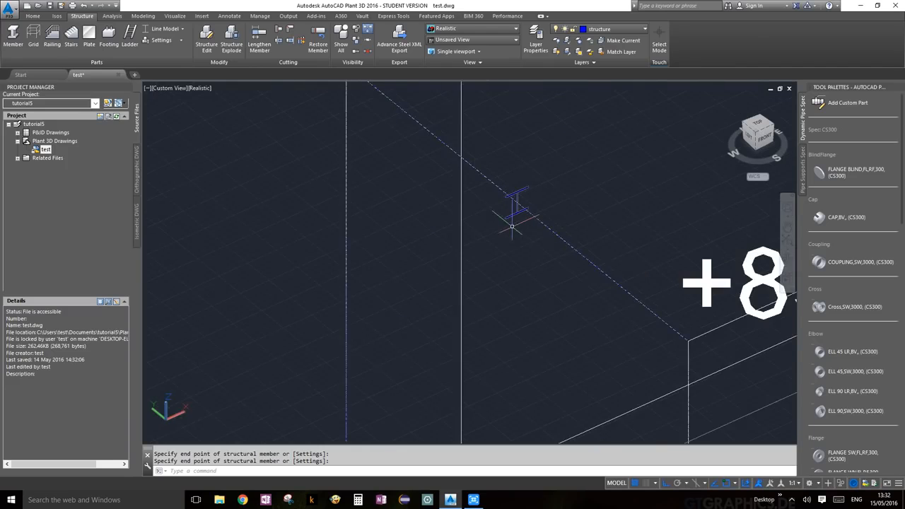
scroll(512, 226, "down", 4)
middle_click_drag(491, 336, 519, 287)
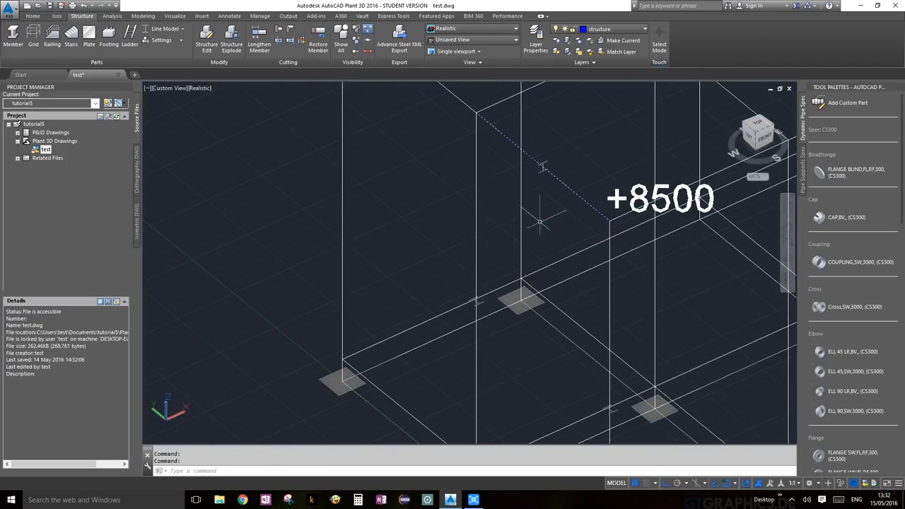
left_click(543, 163)
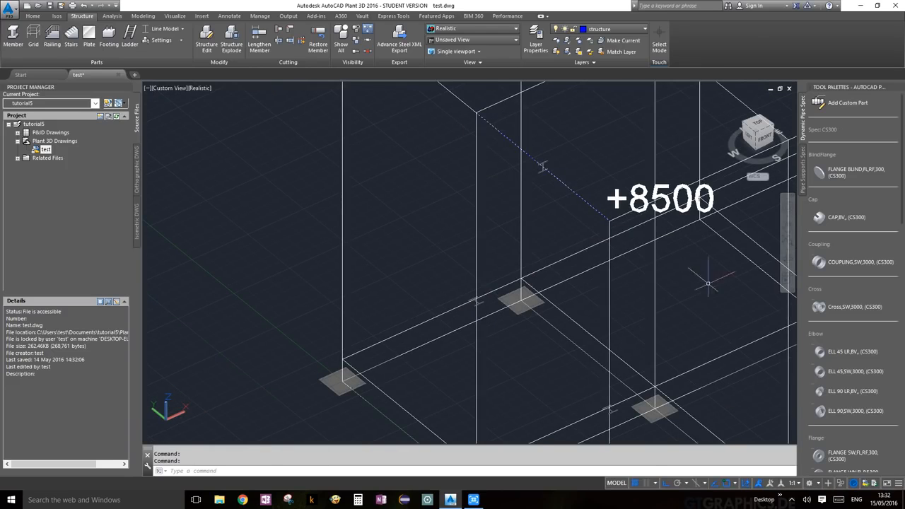
left_click(183, 30)
left_click(171, 95)
scroll(745, 281, "down", 5)
scroll(749, 276, "up", 5)
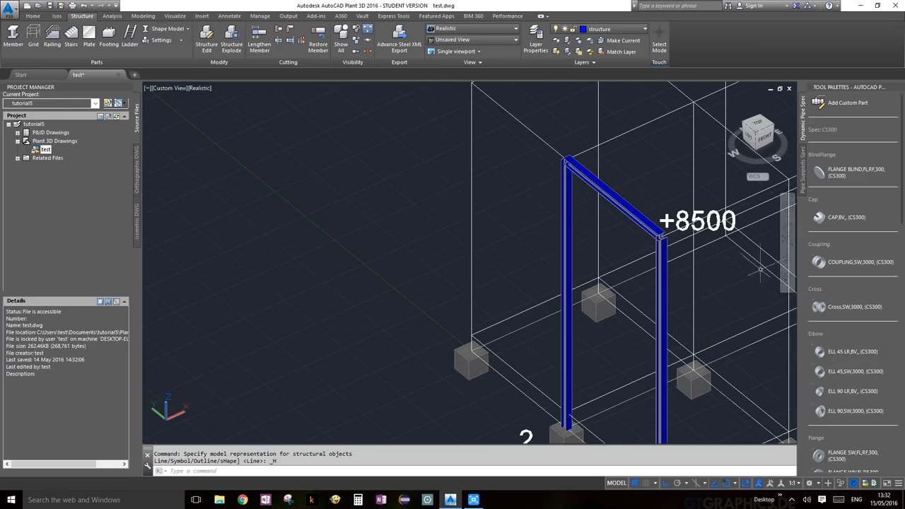
left_click(780, 260)
left_click_drag(735, 258, 677, 263)
scroll(693, 253, "up", 10)
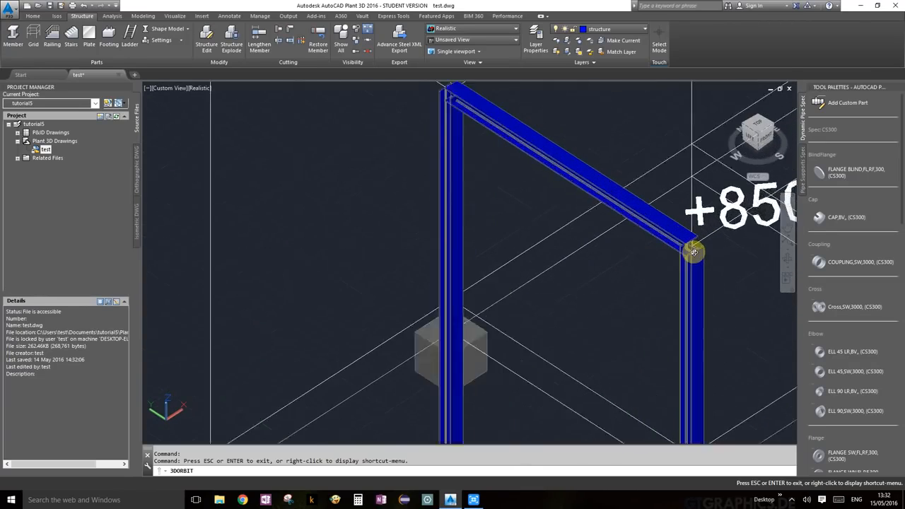
scroll(693, 251, "up", 5)
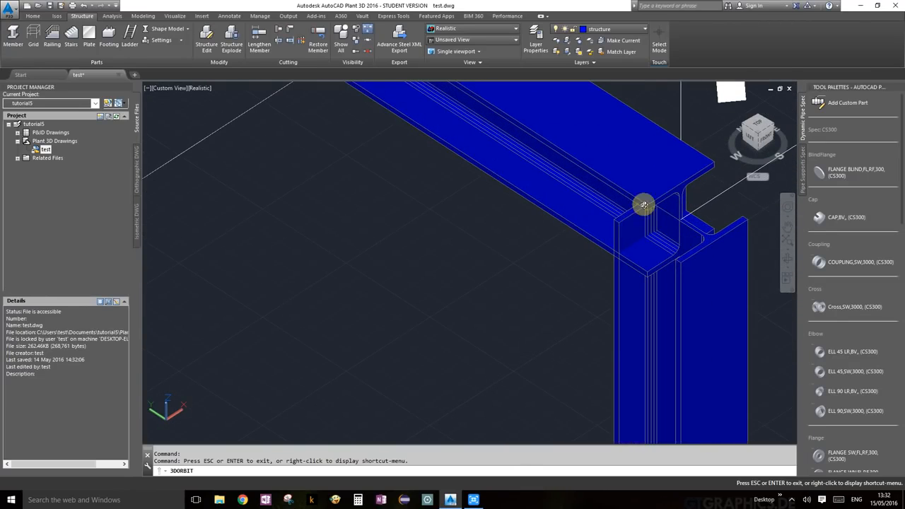
scroll(701, 256, "up", 2)
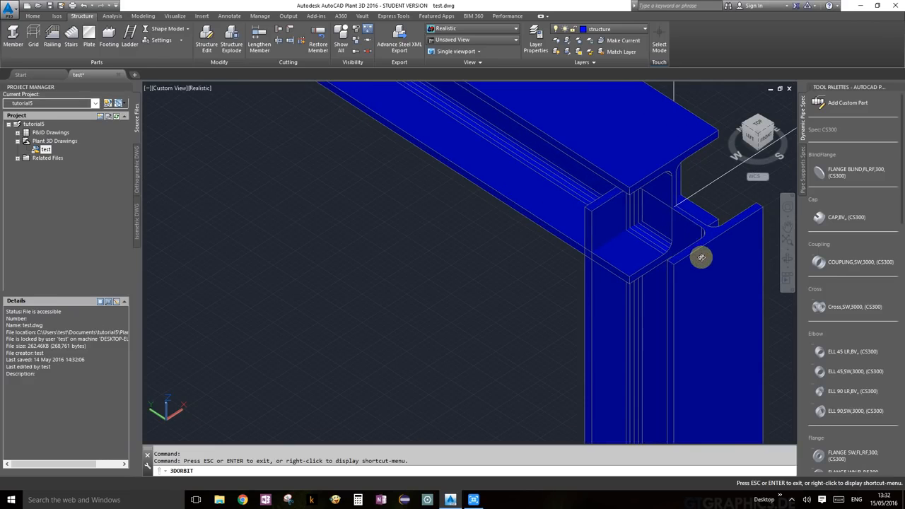
scroll(635, 208, "down", 15)
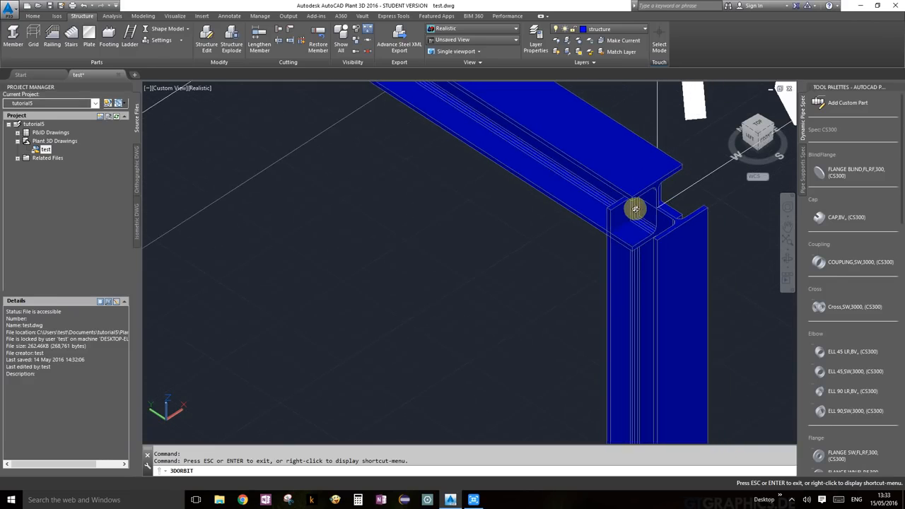
left_click_drag(598, 238, 559, 235)
scroll(490, 250, "down", 5)
scroll(490, 250, "down", 3)
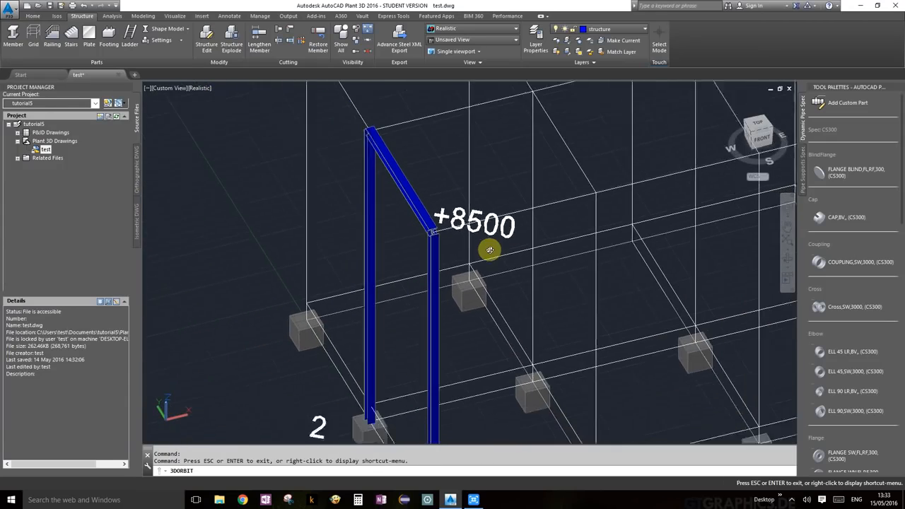
mouse_move(485, 249)
left_mouse_down()
mouse_move(457, 259)
mouse_move(480, 264)
left_mouse_up()
scroll(567, 268, "down", 5)
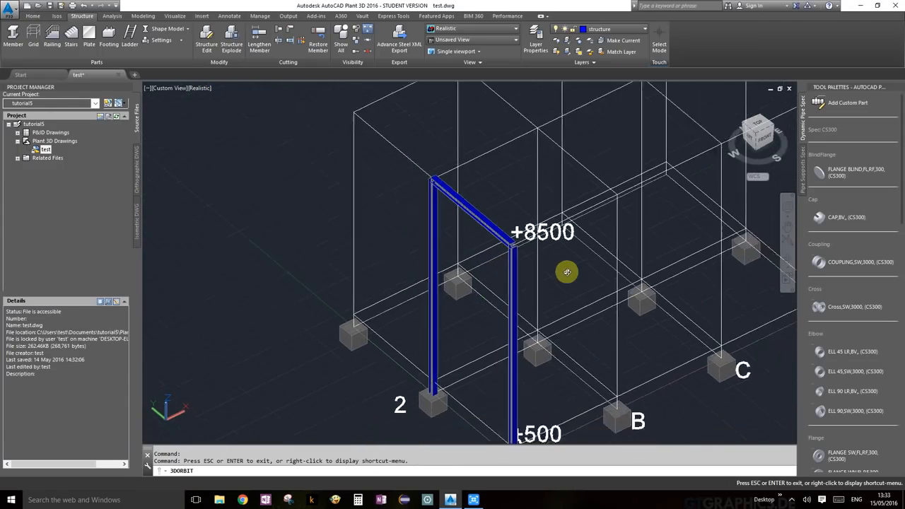
scroll(489, 272, "up", 1)
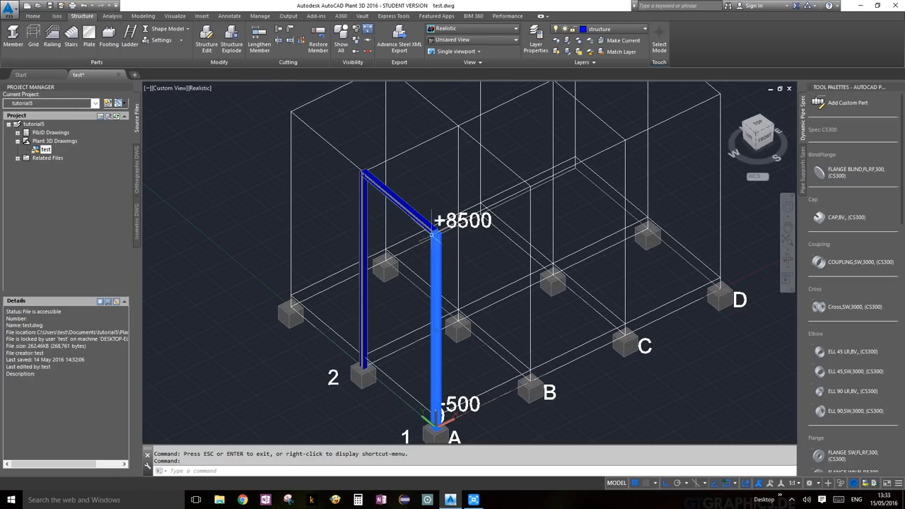
key("Escape")
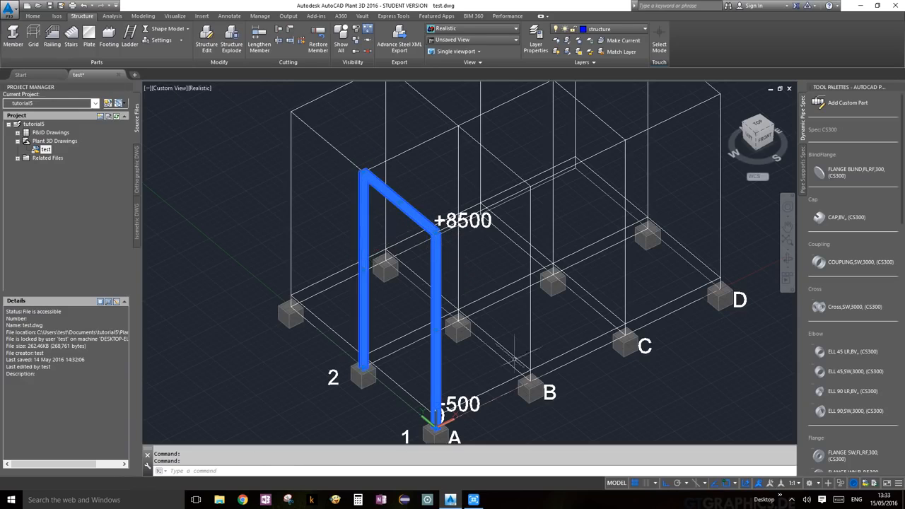
scroll(531, 364, "down", 5)
scroll(508, 329, "up", 3)
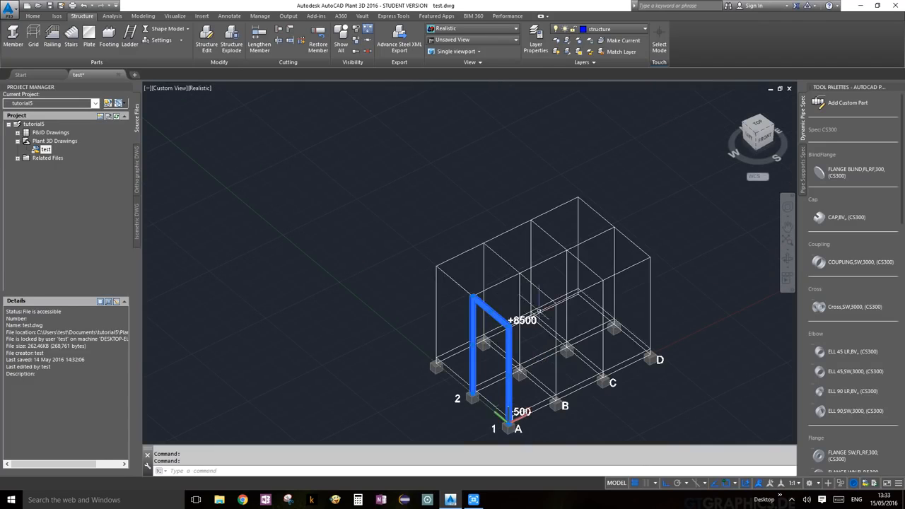
scroll(577, 380, "down", 4)
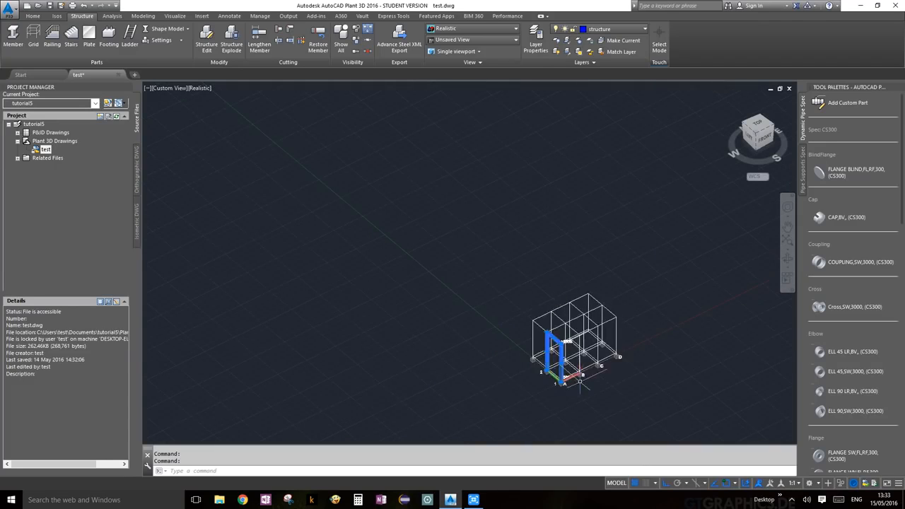
scroll(578, 380, "up", 10)
Abandon a started copy of the frame, zoom out, and open the member display style dropdown.
scroll(482, 327, "down", 4)
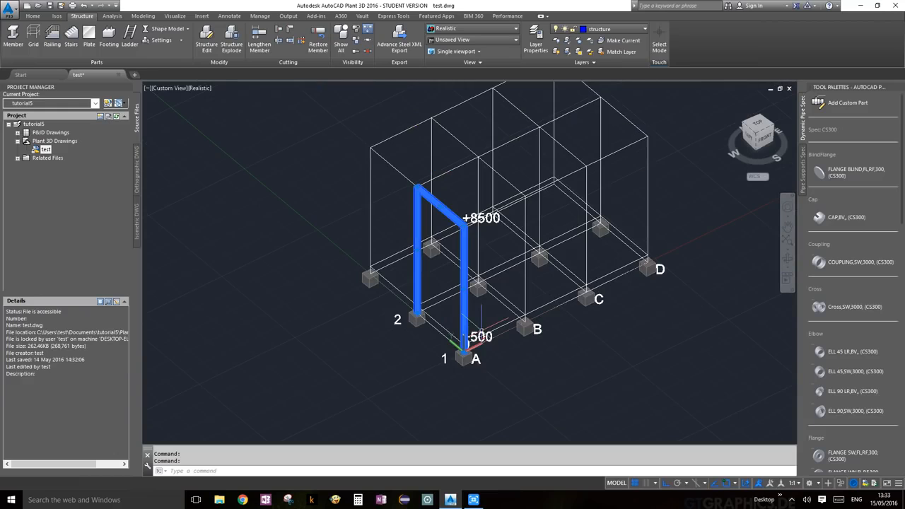
type("co")
key("Return")
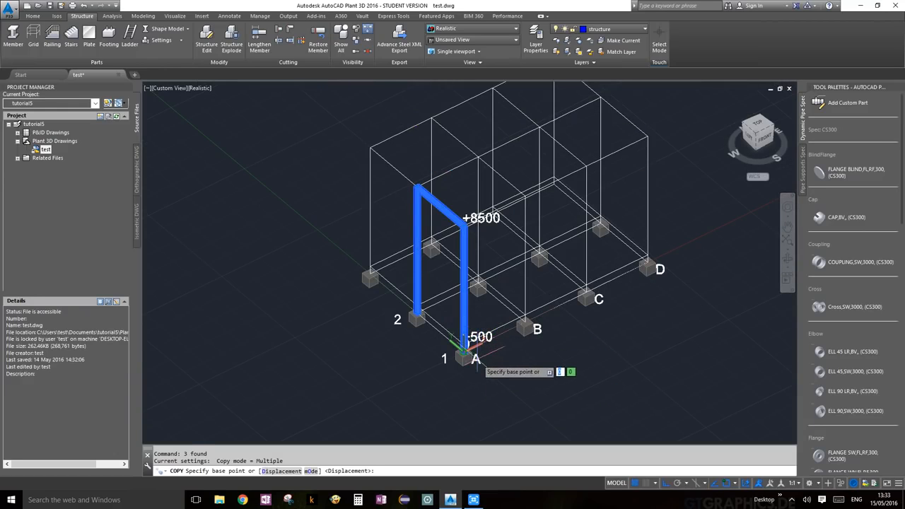
scroll(467, 350, "up", 8)
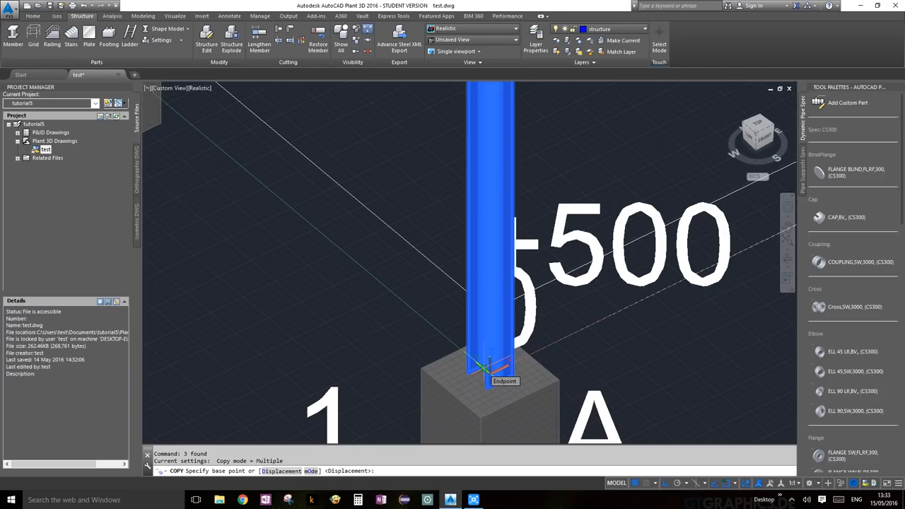
key("Escape")
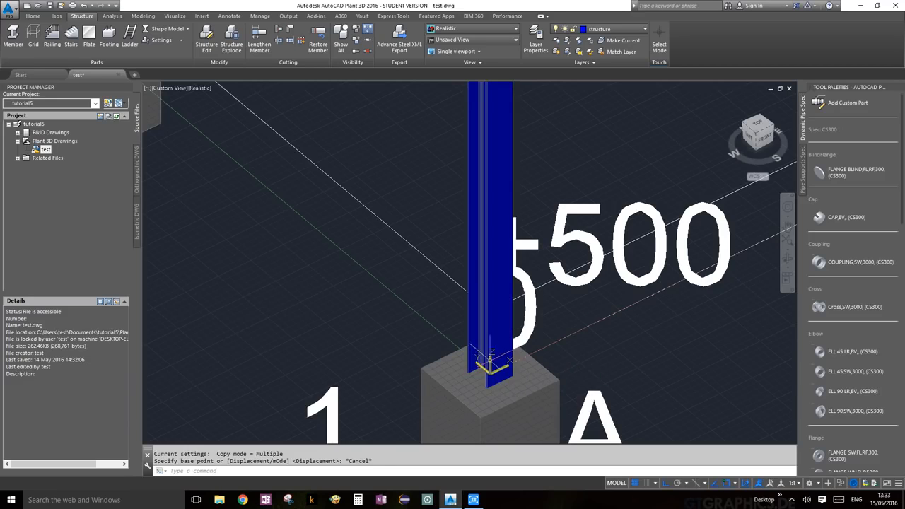
scroll(259, 177, "down", 8)
middle_click_drag(261, 182, 425, 320)
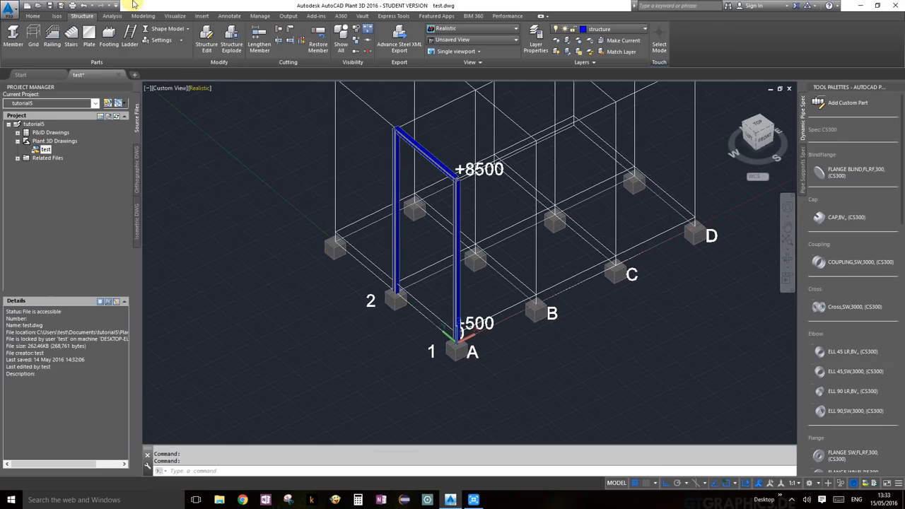
left_click(166, 32)
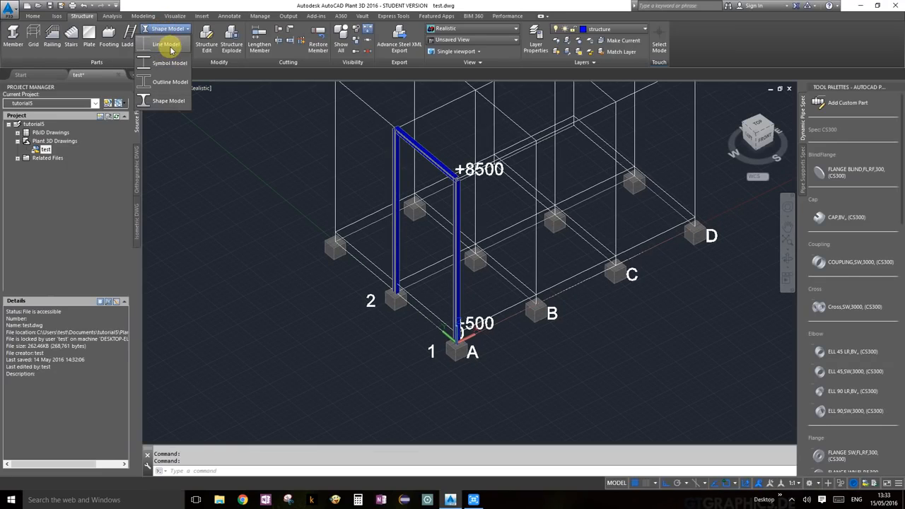
Switch the steel members to Line Model and zoom in on the columns.
left_click(170, 39)
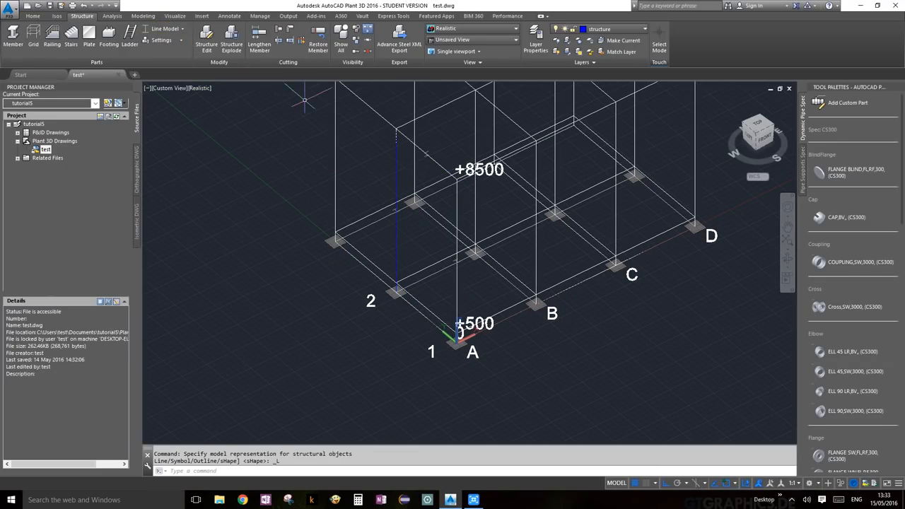
scroll(414, 305, "up", 6)
middle_click_drag(370, 165, 401, 251)
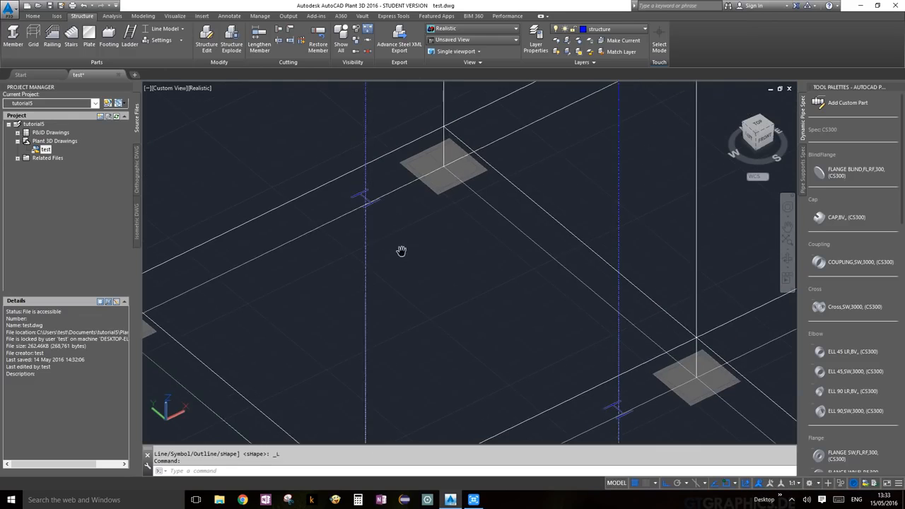
scroll(364, 190, "up", 5)
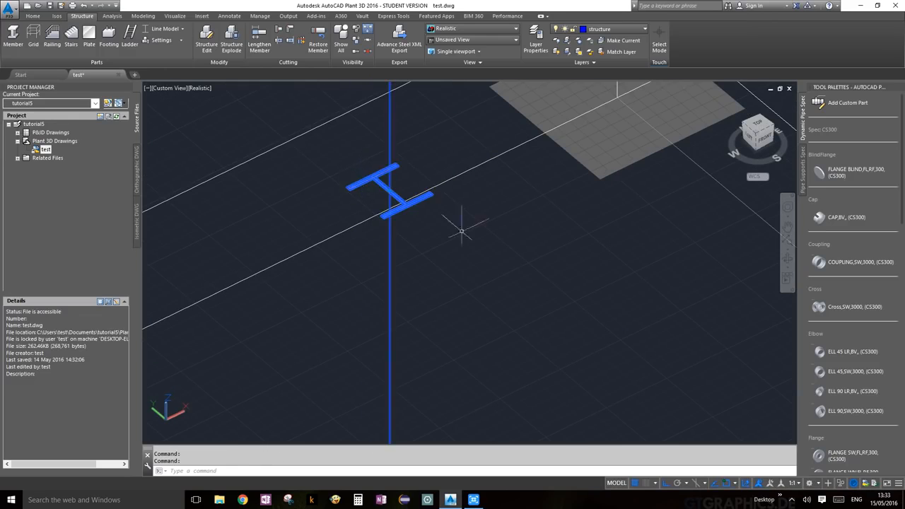
scroll(461, 231, "down", 6)
scroll(463, 208, "up", 3)
scroll(452, 197, "up", 3)
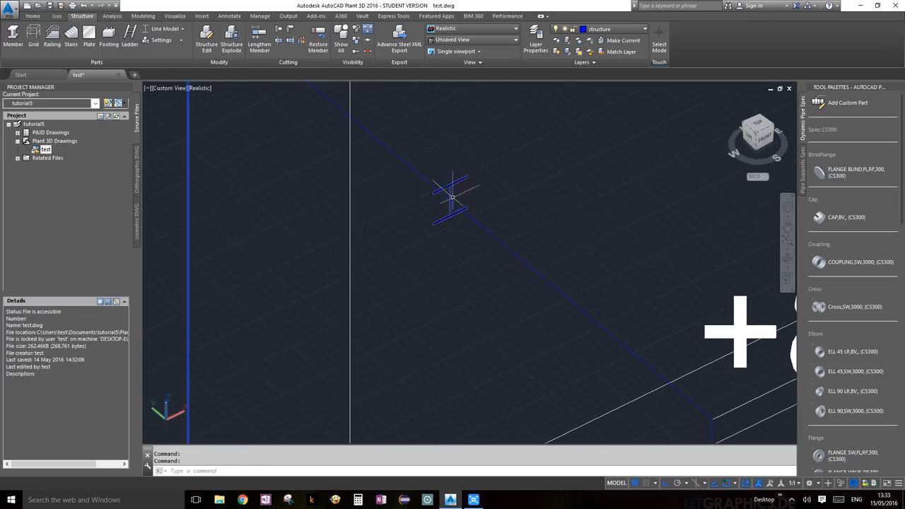
Select the frame's top beam, then reframe the view to show the whole frame.
left_click(453, 196)
scroll(453, 197, "down", 2)
middle_click_drag(588, 384, 564, 206)
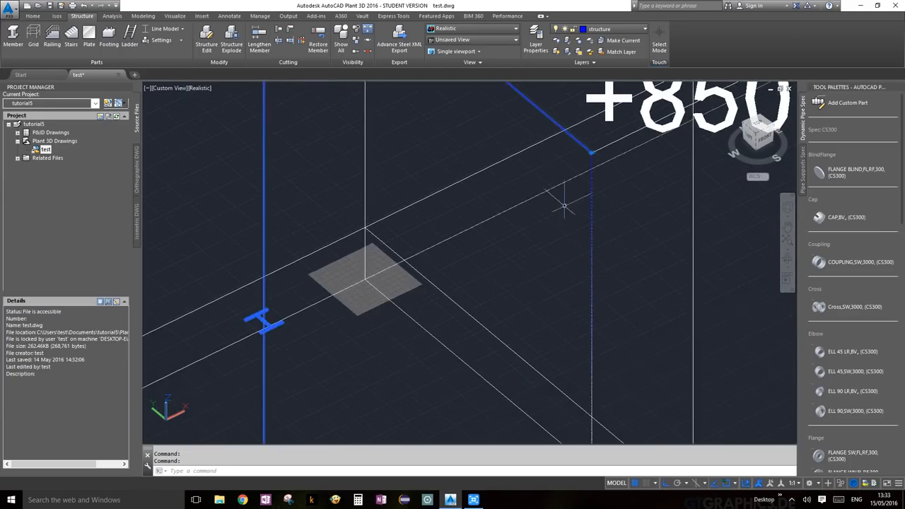
scroll(586, 424, "down", 5)
scroll(584, 380, "up", 6)
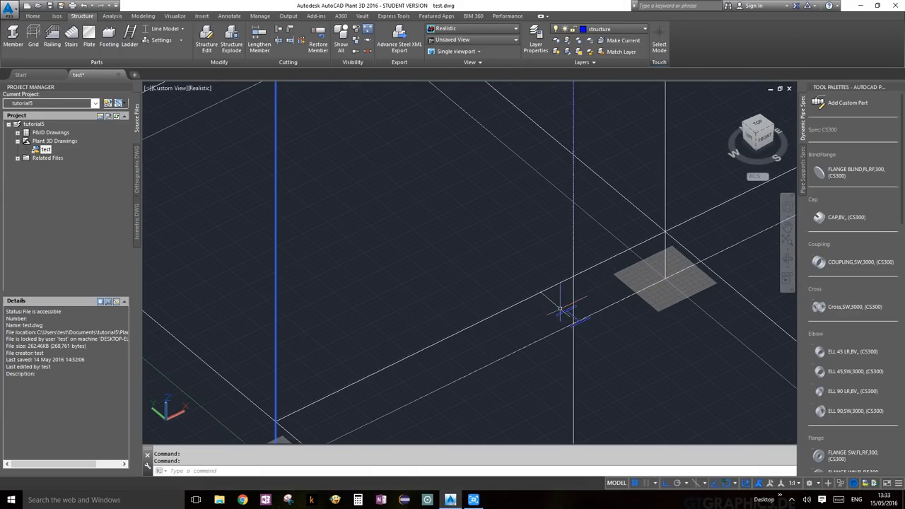
scroll(571, 313, "down", 5)
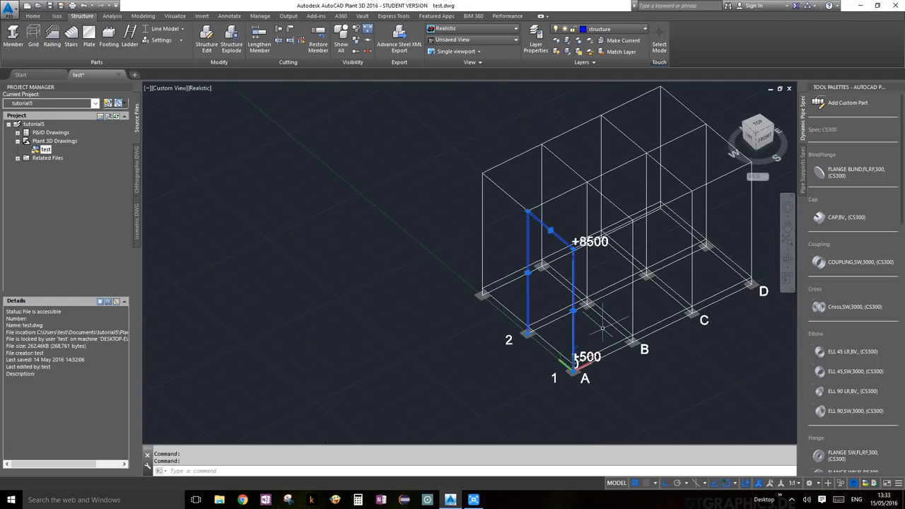
middle_click_drag(600, 332, 580, 263)
Start COPY on the frame and take footing 1/A as the base point.
type("copy")
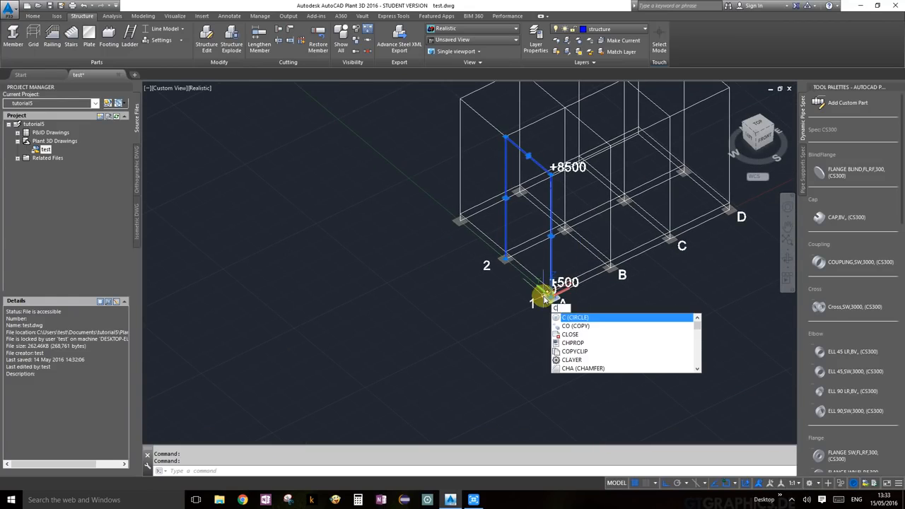
key("Return")
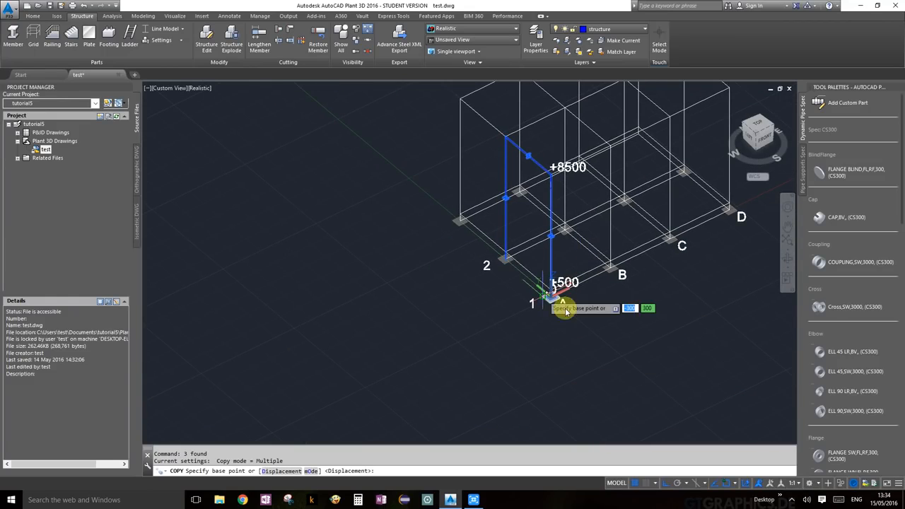
scroll(558, 300, "up", 6)
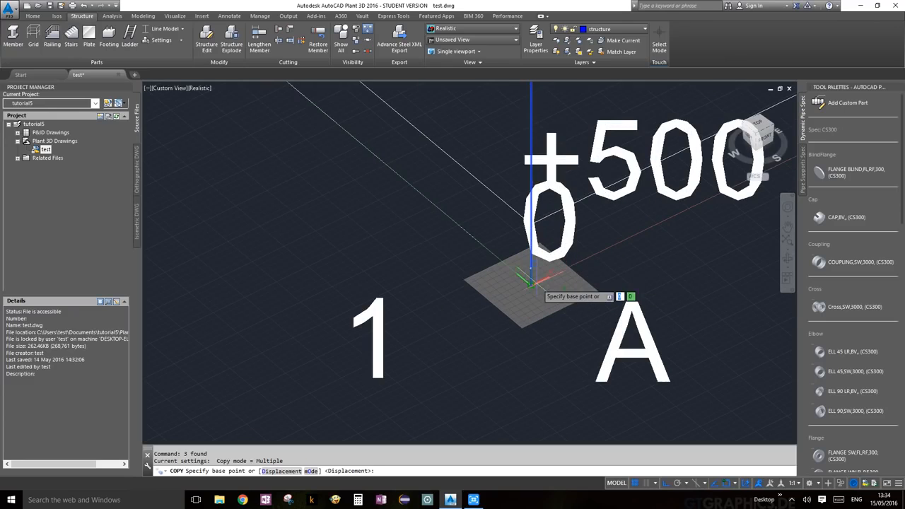
left_click(535, 281)
scroll(580, 304, "down", 6)
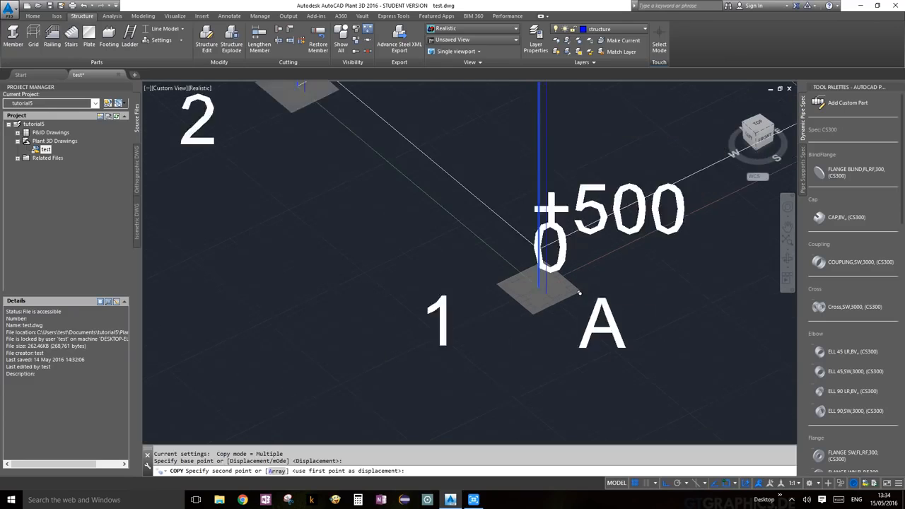
scroll(542, 338, "up", 3)
scroll(523, 318, "up", 5)
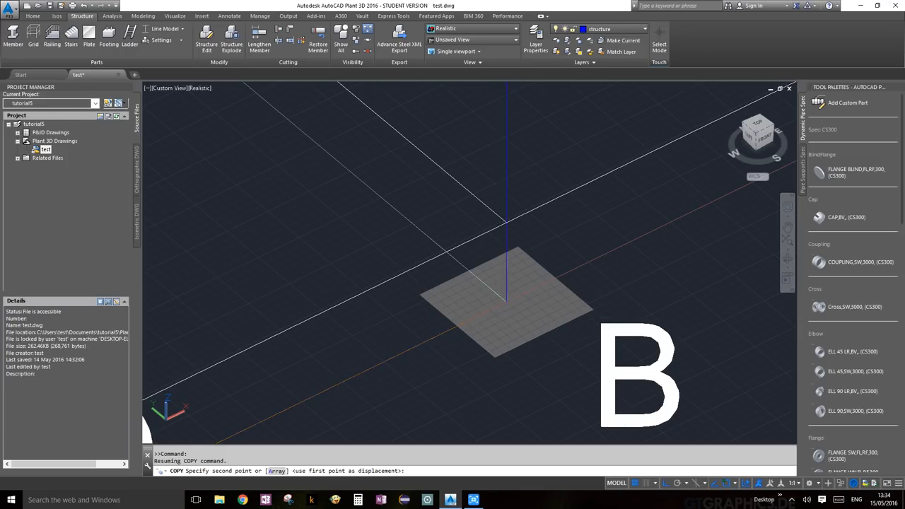
Place copies of the frame at footings B and C and end the copy.
left_click(506, 302)
scroll(506, 302, "down", 4)
middle_click_drag(657, 314, 498, 428)
scroll(504, 322, "up", 3)
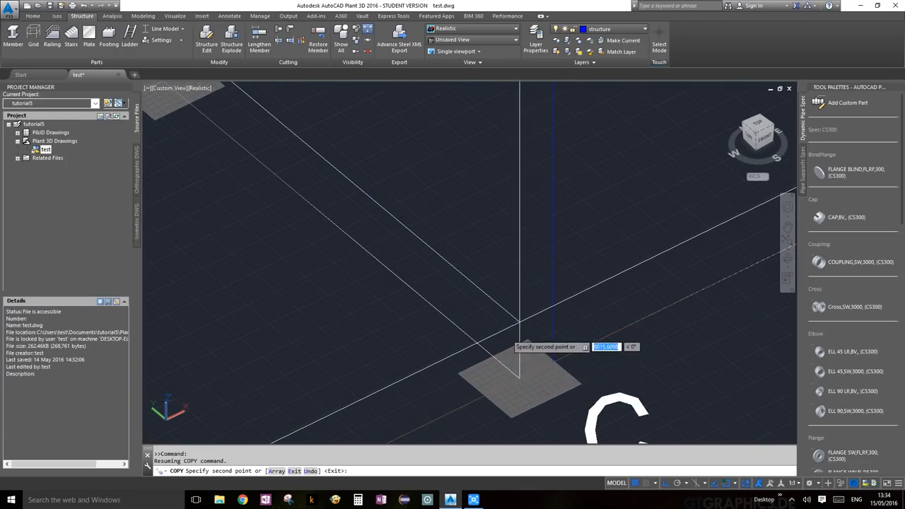
left_click(520, 379)
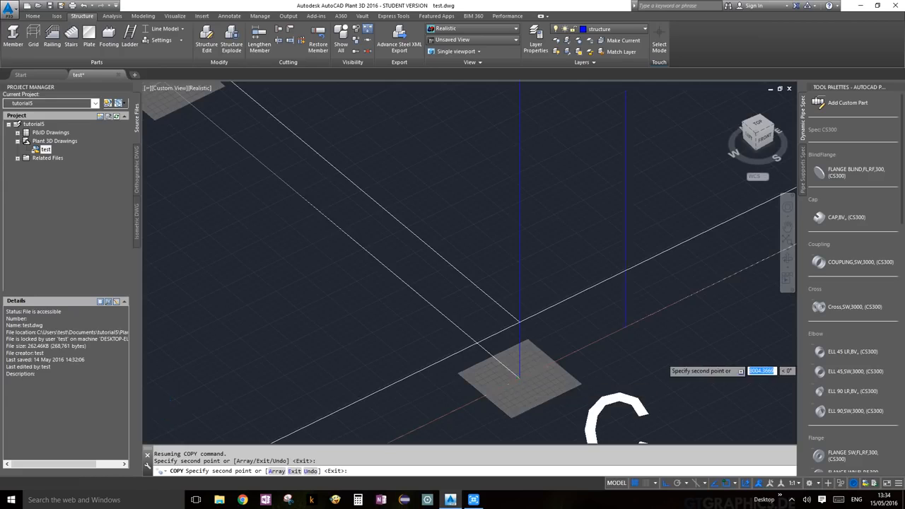
scroll(521, 385, "down", 4)
scroll(606, 384, "up", 3)
scroll(585, 376, "up", 4)
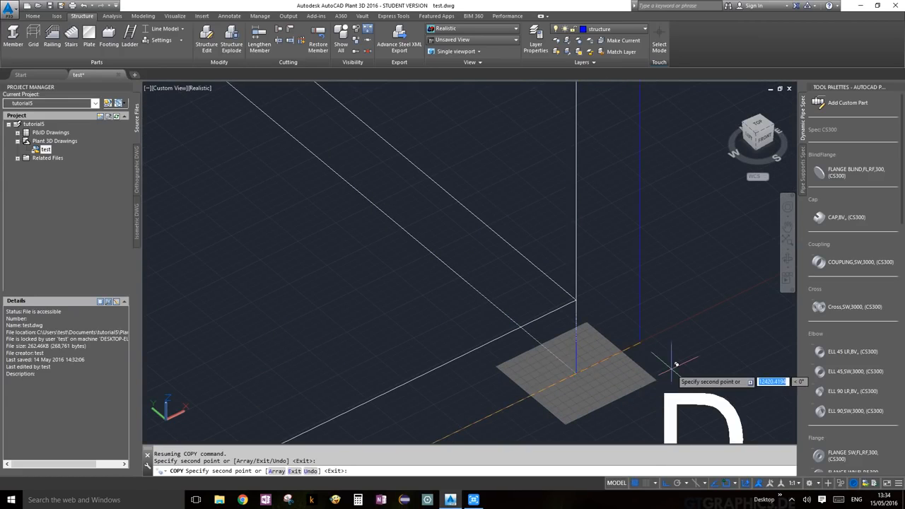
key("Return")
scroll(608, 338, "down", 5)
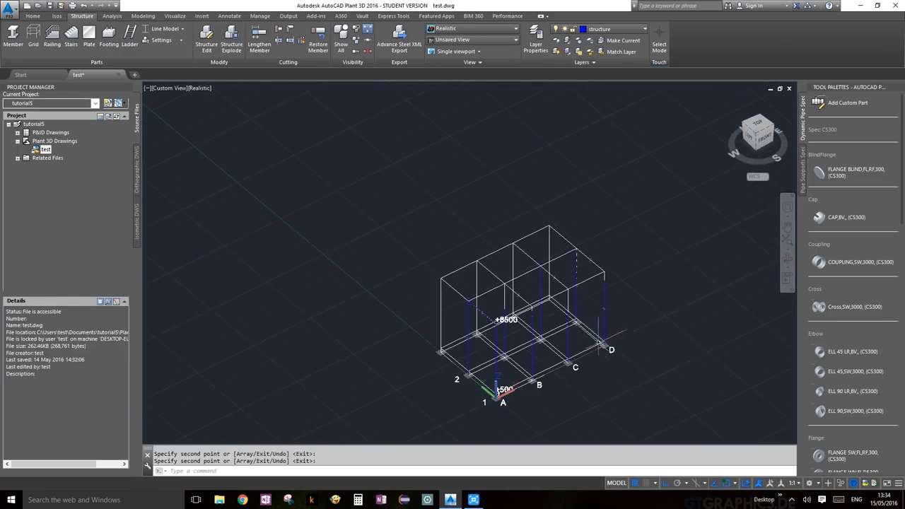
scroll(550, 331, "up", 4)
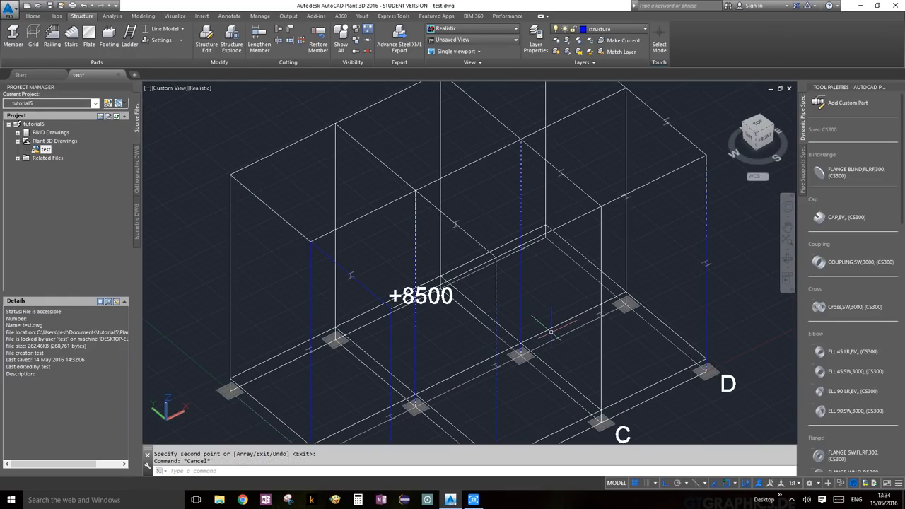
scroll(551, 331, "down", 2)
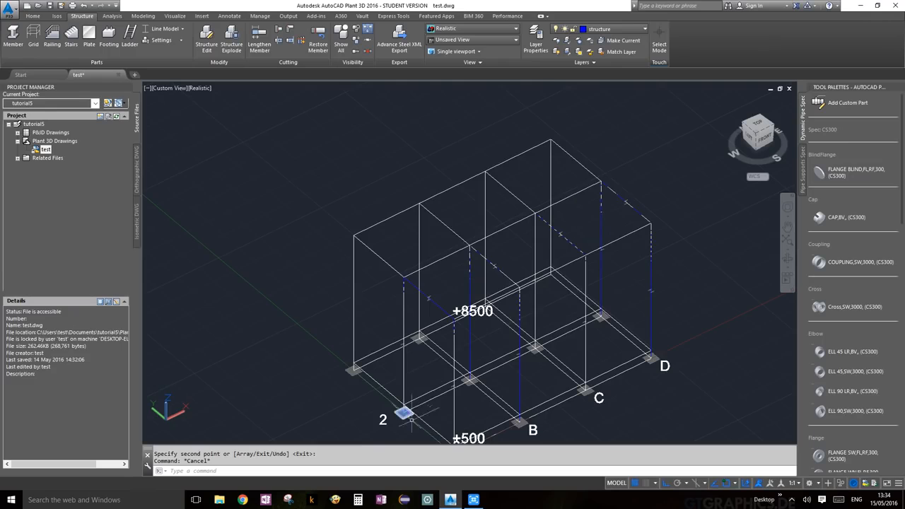
scroll(474, 307, "up", 3)
scroll(481, 303, "down", 2)
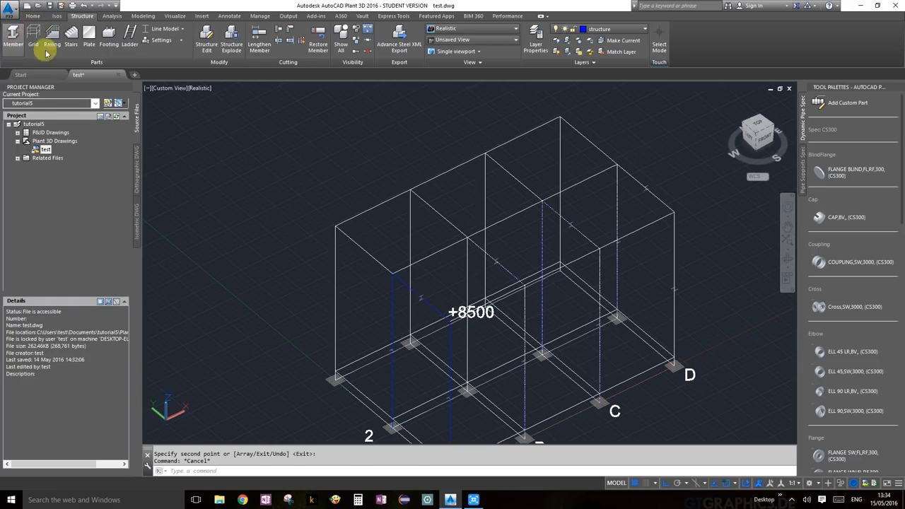
Draw members from the corner footing up to the top corner, across, and back down.
left_click(13, 37)
scroll(333, 398, "up", 3)
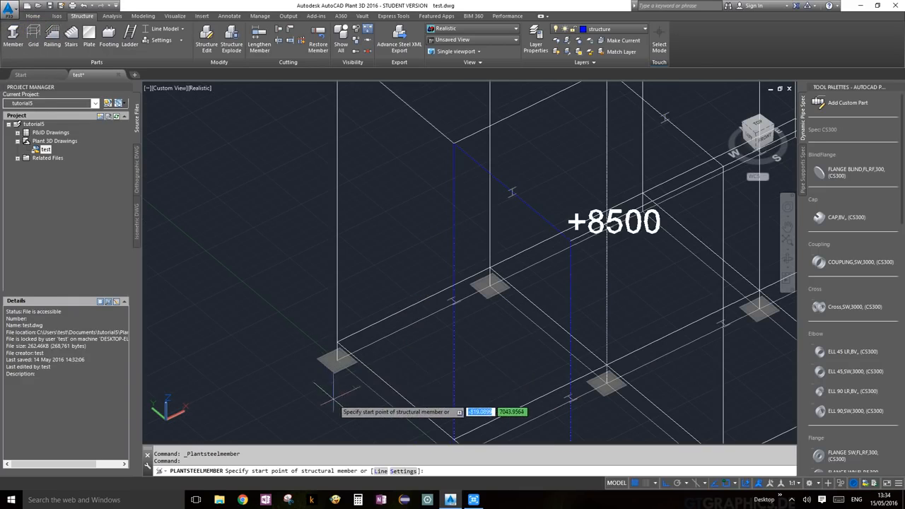
left_click(337, 360)
middle_click_drag(366, 240, 369, 370)
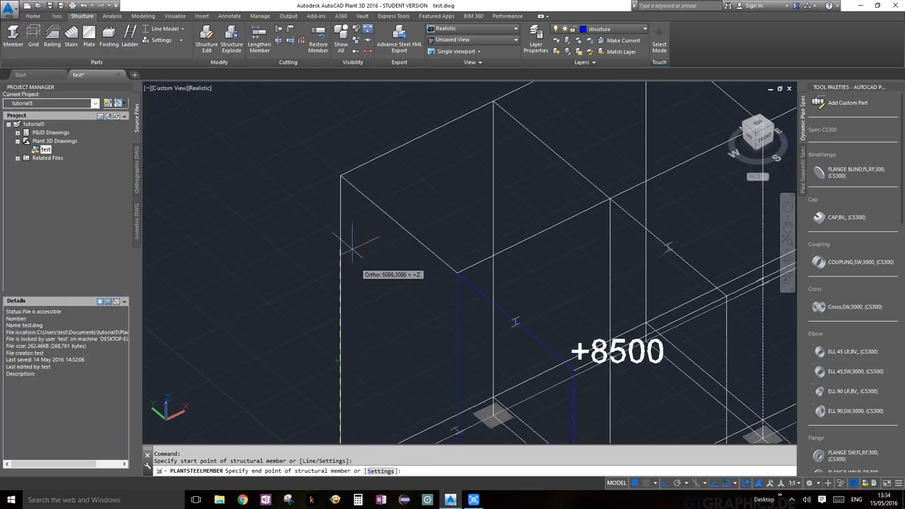
left_click(340, 176)
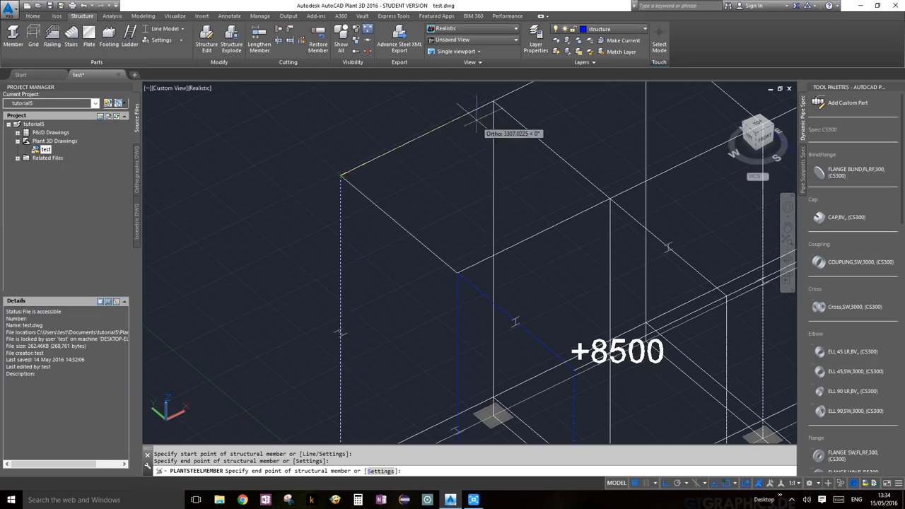
left_click(493, 104)
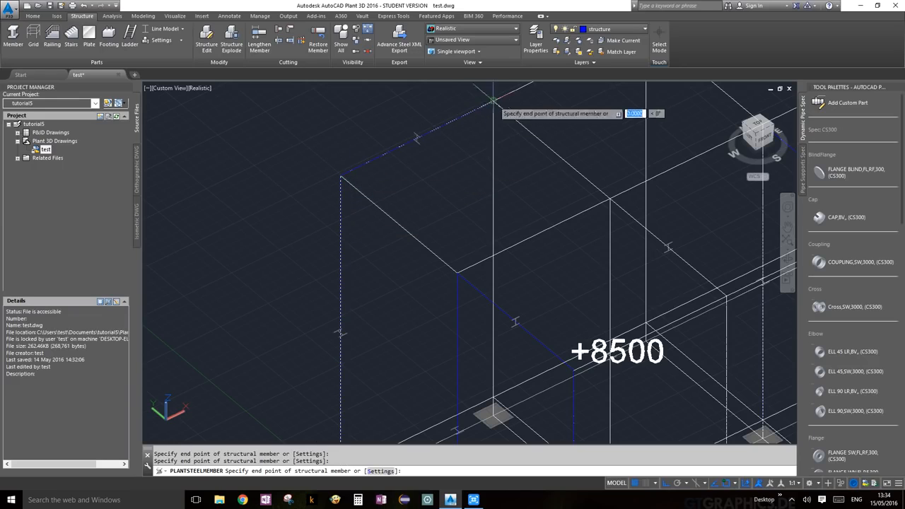
left_click(492, 415)
key("Return")
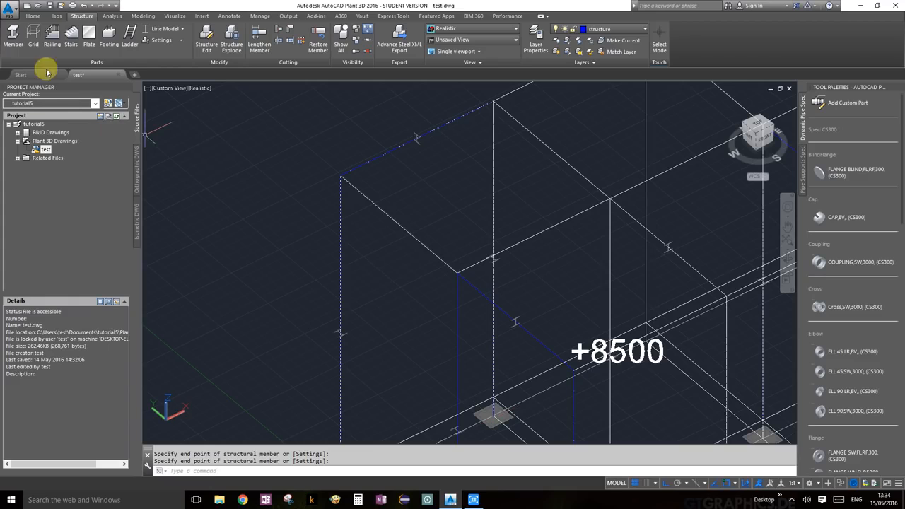
Add two beams from the column top to neighbouring frame corners at +8500.
left_click(340, 175)
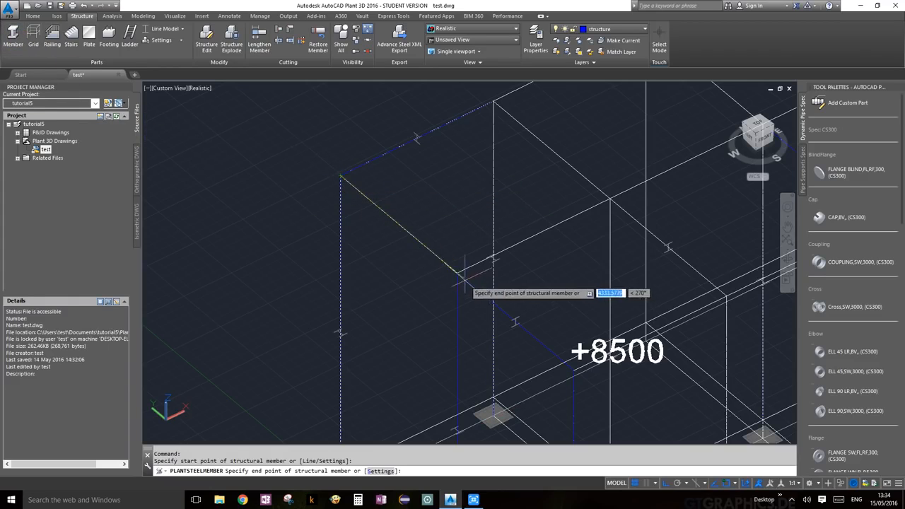
left_click(456, 273)
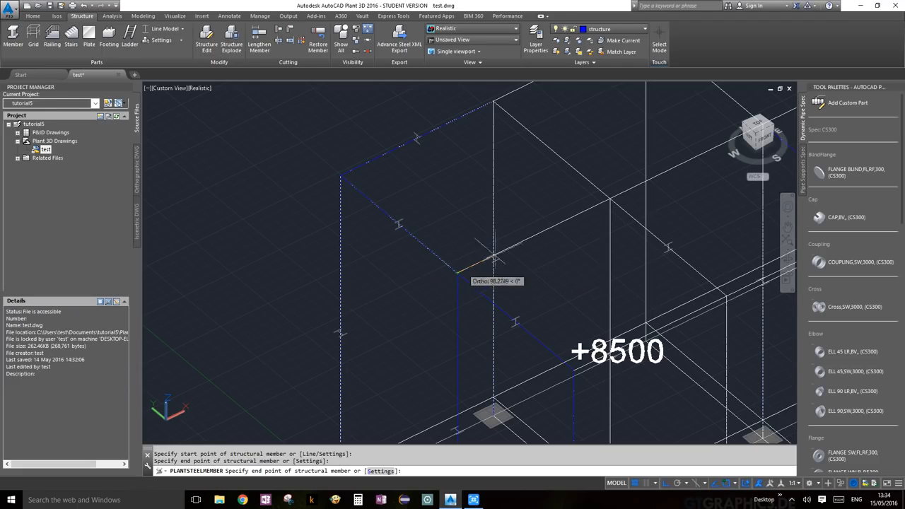
left_click(609, 199)
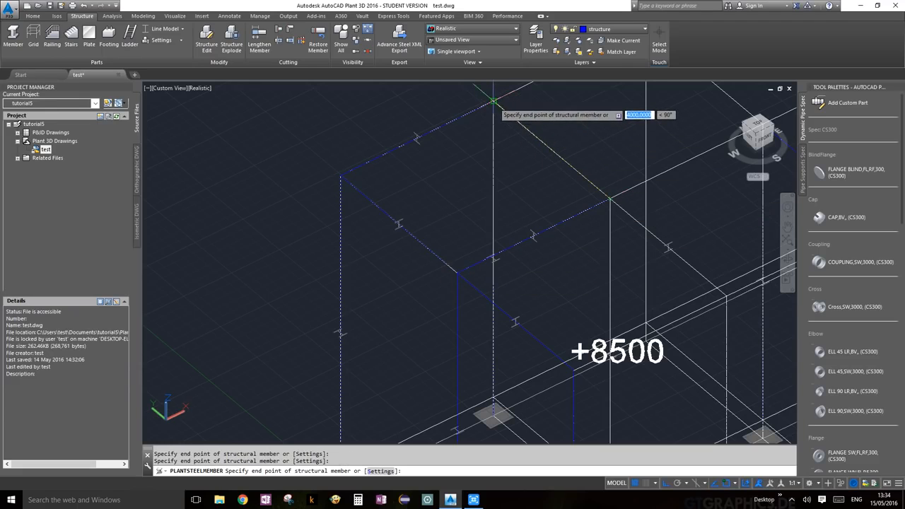
key("Return")
scroll(554, 207, "down", 5)
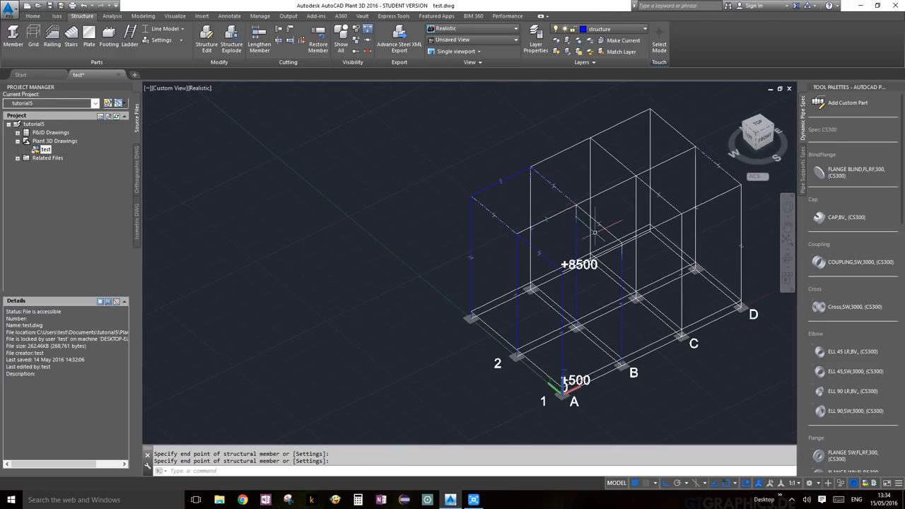
middle_click_drag(591, 232, 460, 279)
key("Escape")
scroll(509, 292, "up", 5)
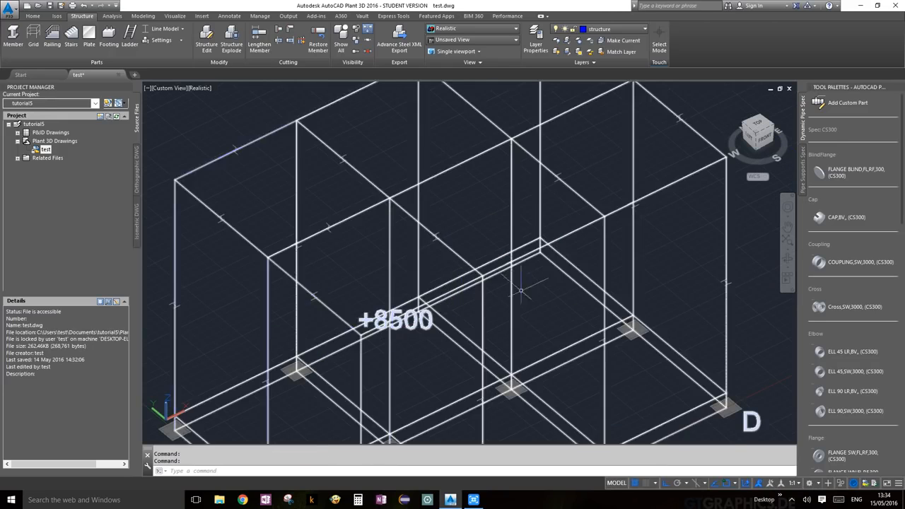
Draw +8500 top beams from a column top to the next three column tops.
left_click(12, 34)
scroll(359, 356, "up", 6)
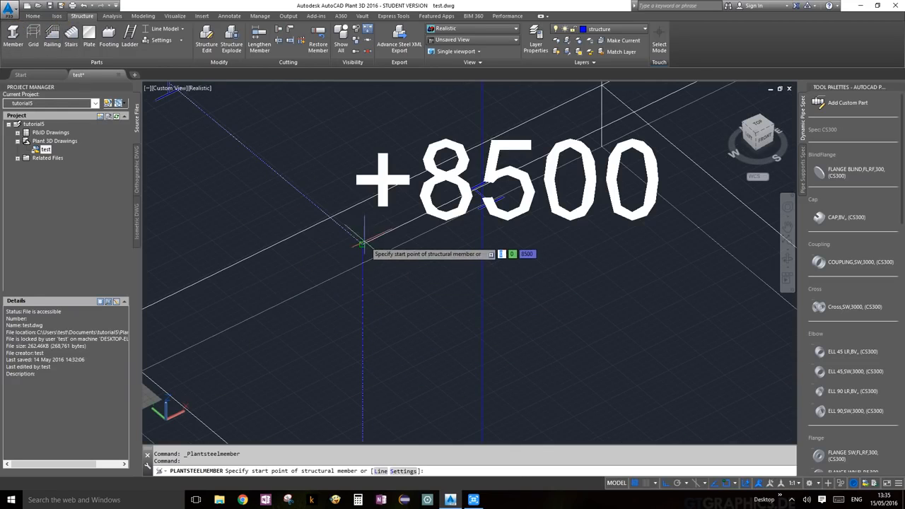
left_click(361, 245)
scroll(361, 245, "down", 5)
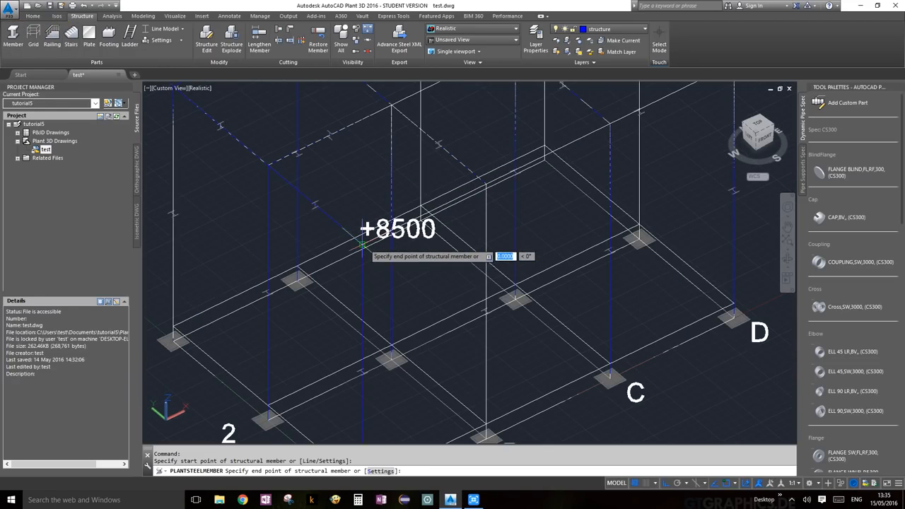
scroll(483, 185, "up", 3)
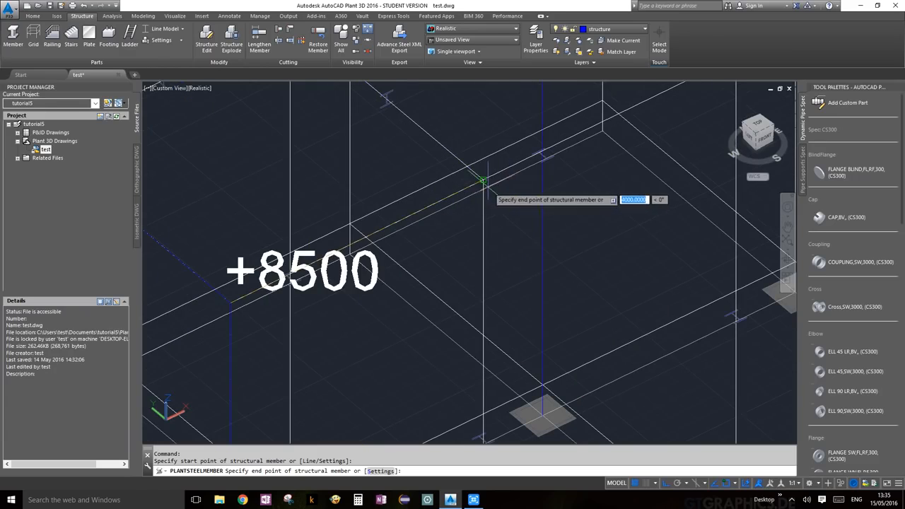
left_click(483, 181)
scroll(483, 181, "down", 5)
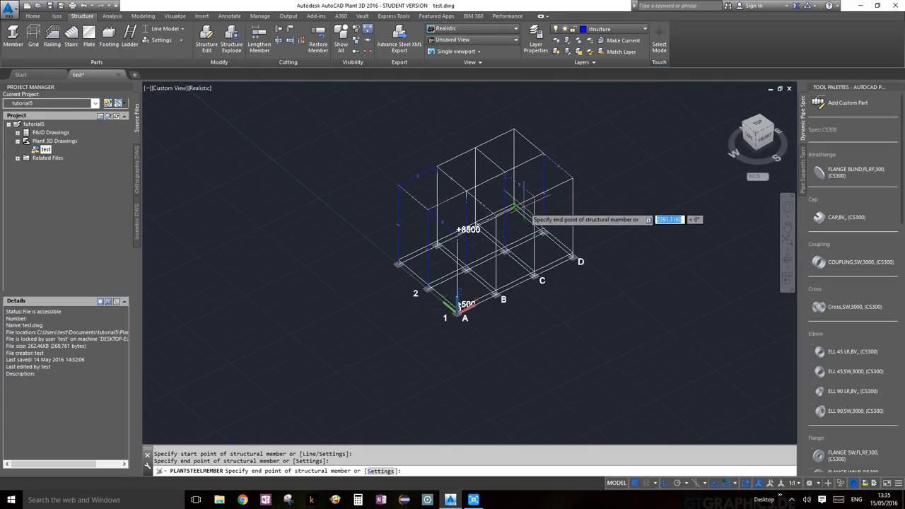
scroll(516, 207, "up", 6)
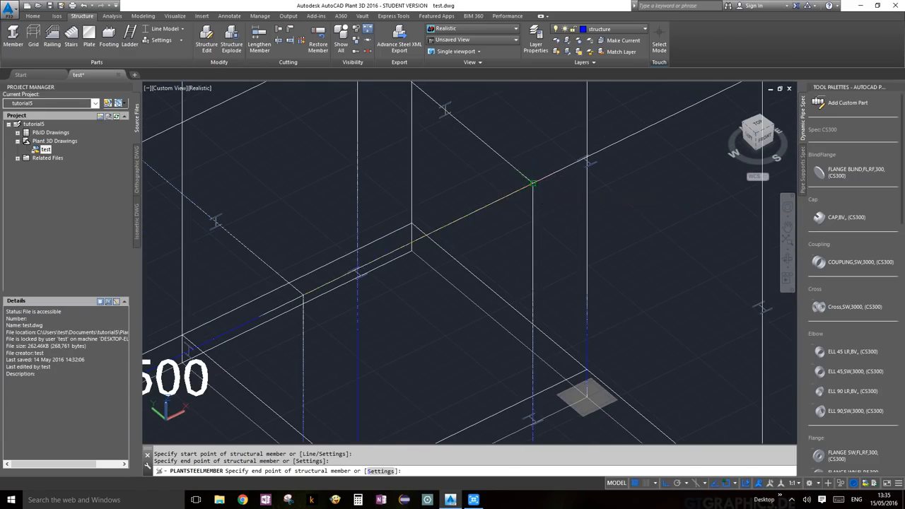
left_click(532, 184)
scroll(532, 185, "down", 5)
scroll(532, 185, "up", 5)
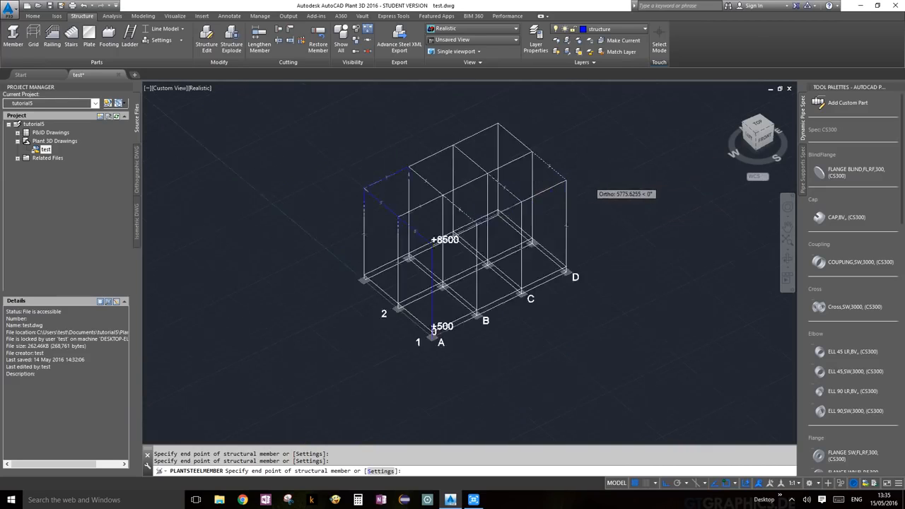
left_click(540, 172)
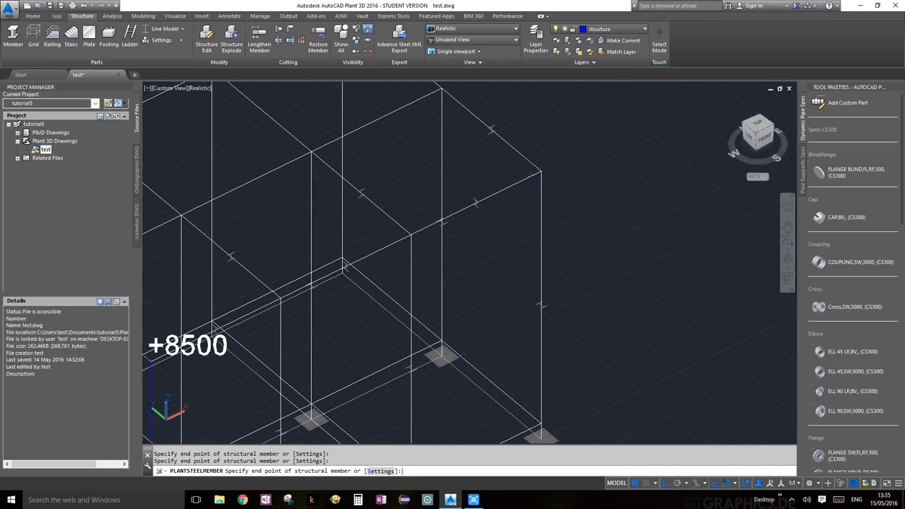
scroll(565, 179, "down", 3)
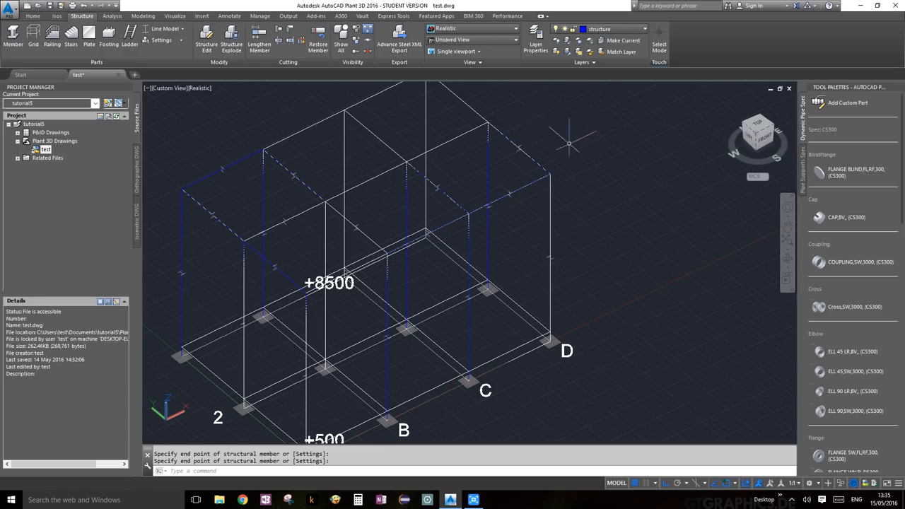
Repeat PLANTSTEELMEMBER and add a 4000-long beam between two more column tops.
right_click(528, 120)
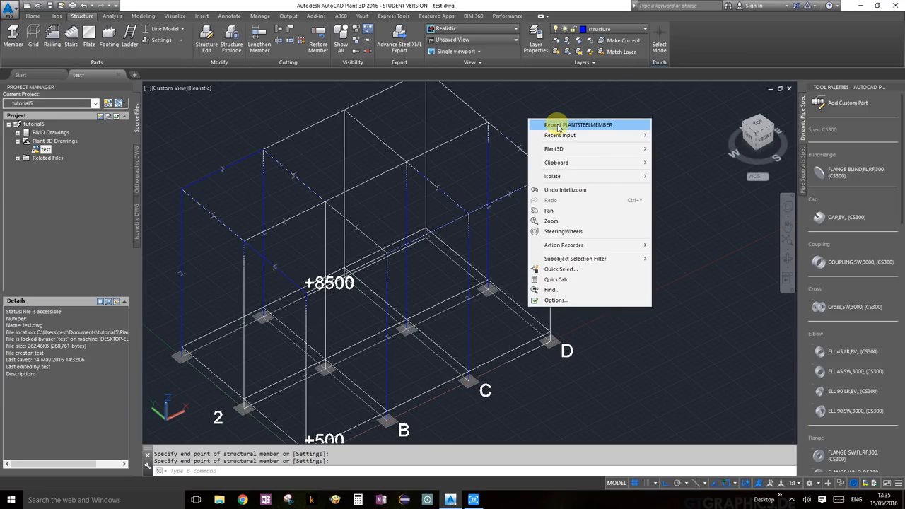
mouse_move(568, 136)
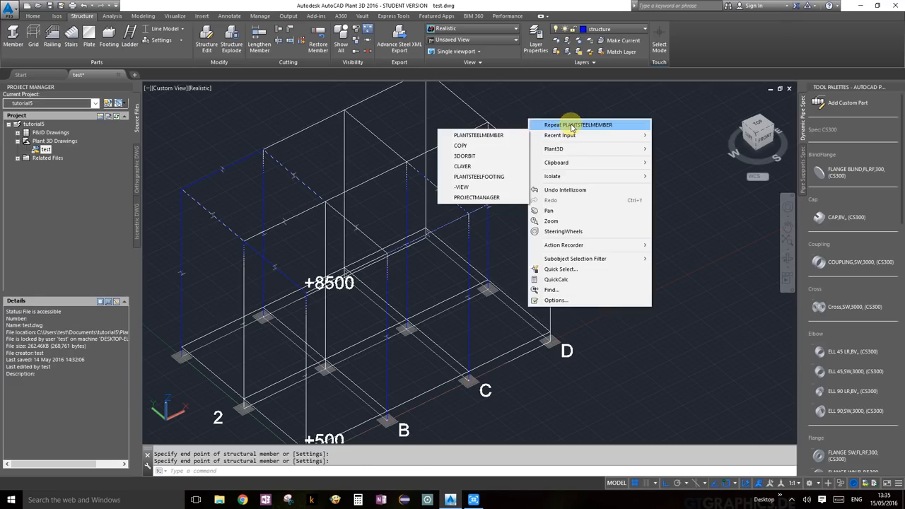
left_click(573, 124)
scroll(489, 125, "up", 3)
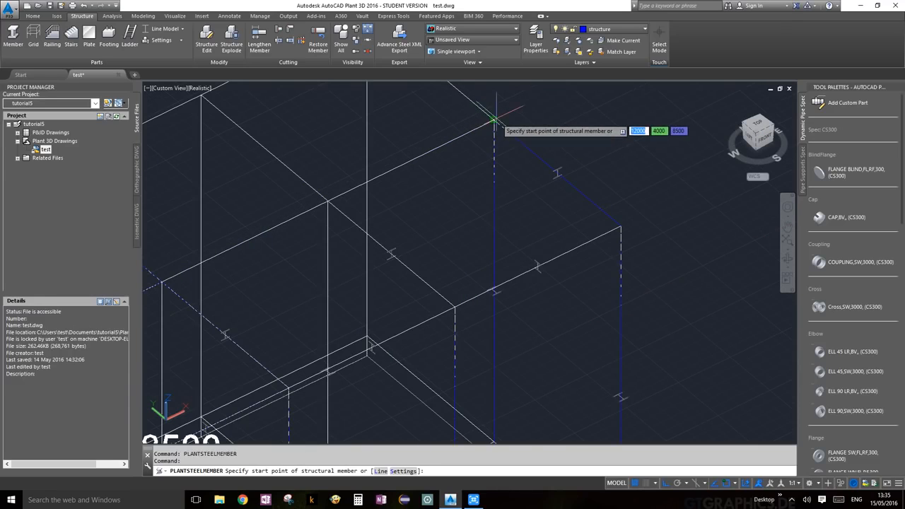
left_click(494, 120)
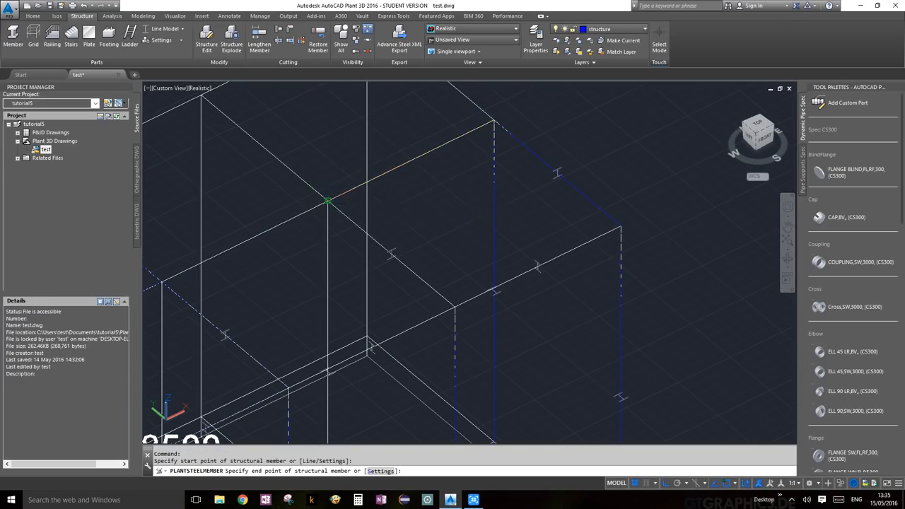
middle_click_drag(327, 201, 386, 207)
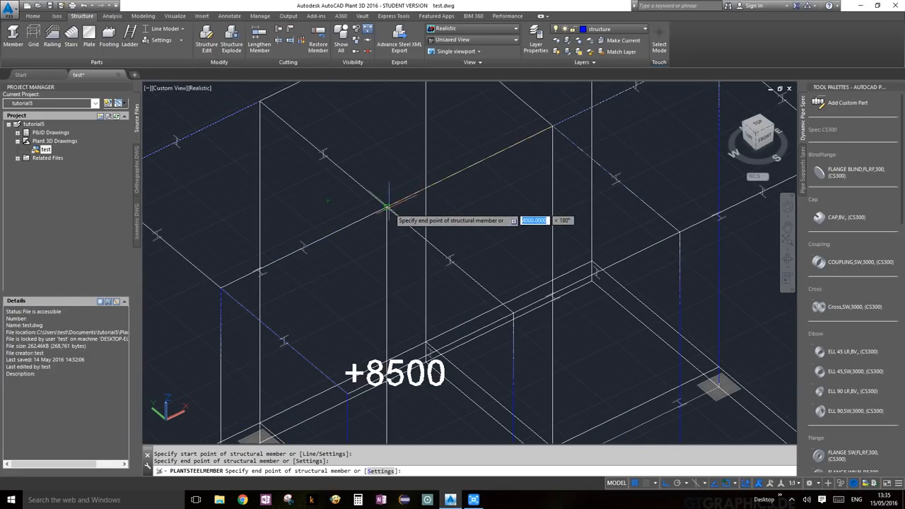
left_click(386, 206)
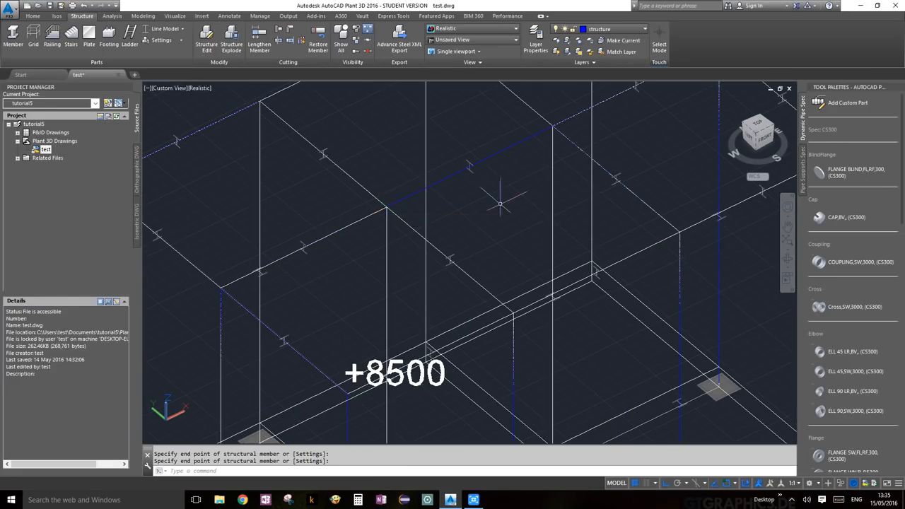
scroll(499, 204, "down", 5)
Switch the member display from Line Model to Shape Model.
left_click(171, 29)
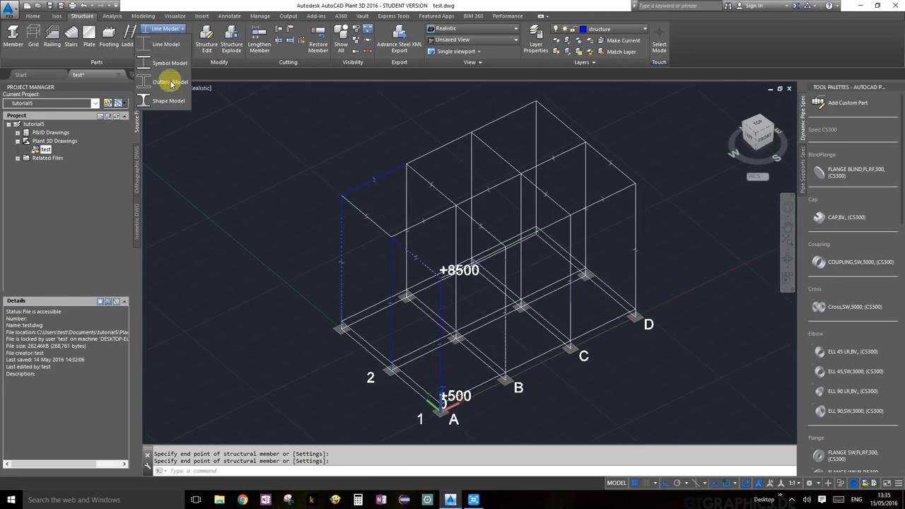
left_click(171, 100)
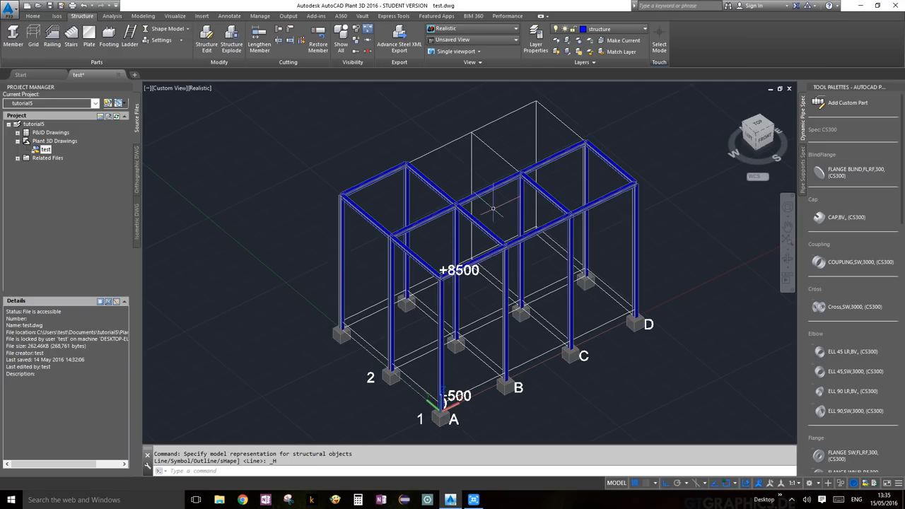
scroll(509, 273, "up", 2)
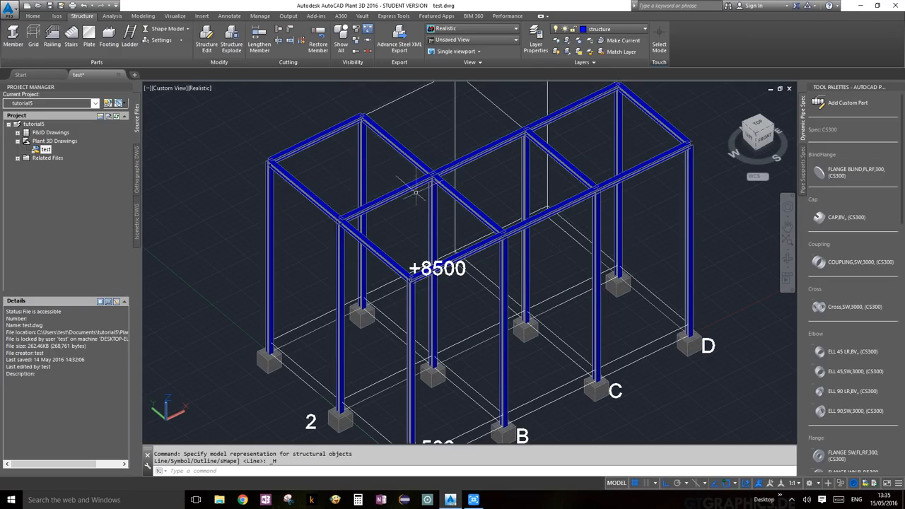
Orbit the frame so grids A and 1 face the front.
left_click(787, 260)
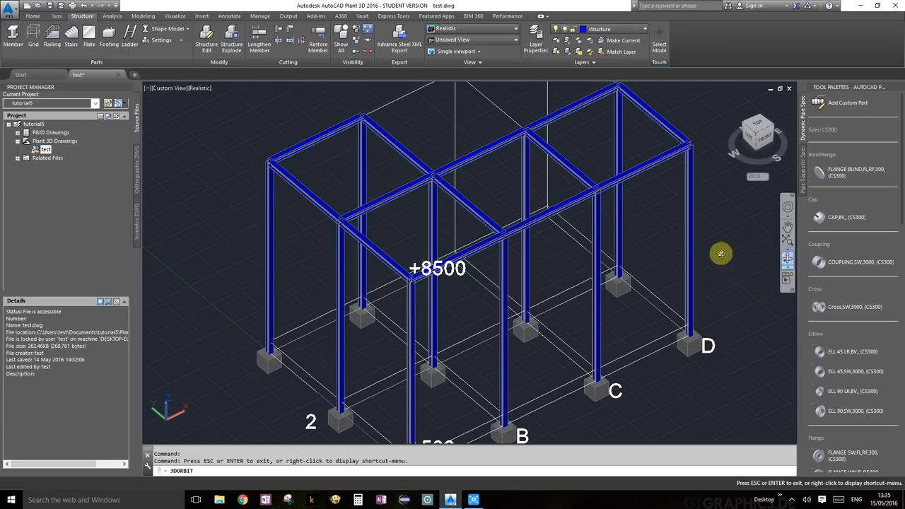
mouse_move(541, 234)
left_mouse_down()
mouse_move(598, 246)
mouse_move(622, 228)
mouse_move(559, 198)
mouse_move(468, 210)
mouse_move(455, 231)
mouse_move(476, 250)
mouse_move(531, 244)
mouse_move(538, 233)
left_mouse_up()
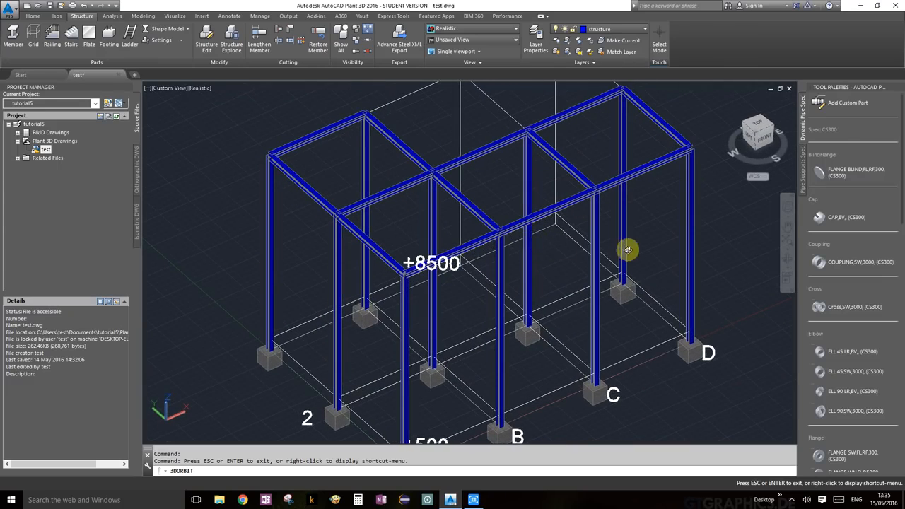
left_click_drag(628, 250, 630, 250)
key("Escape")
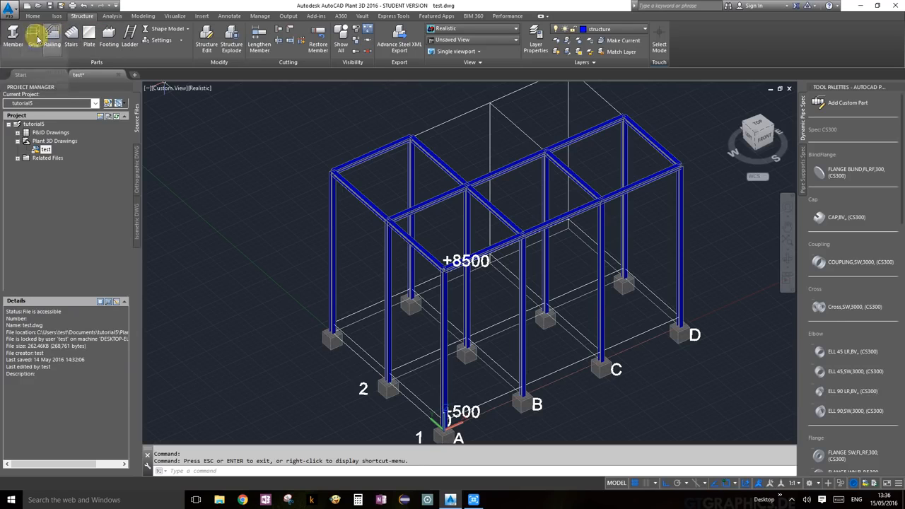
Switch the member display back to Line Model.
left_click(13, 35)
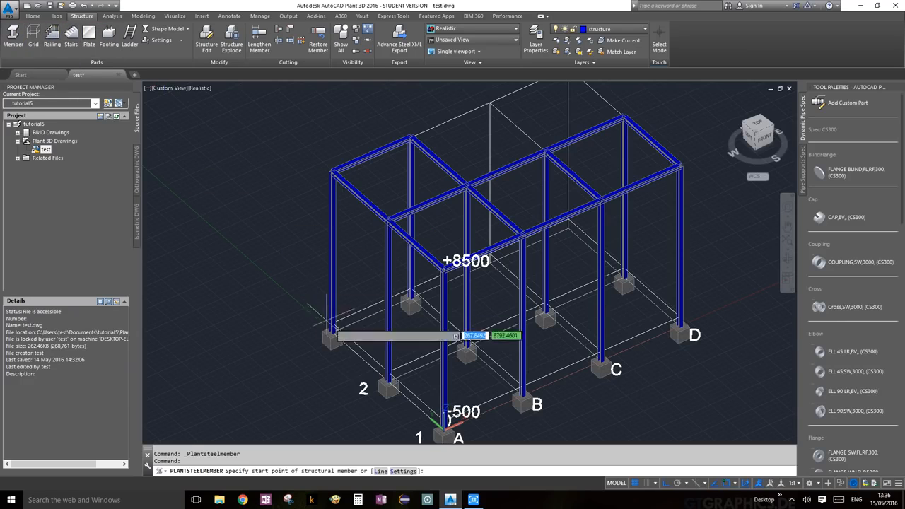
scroll(456, 335, "up", 5)
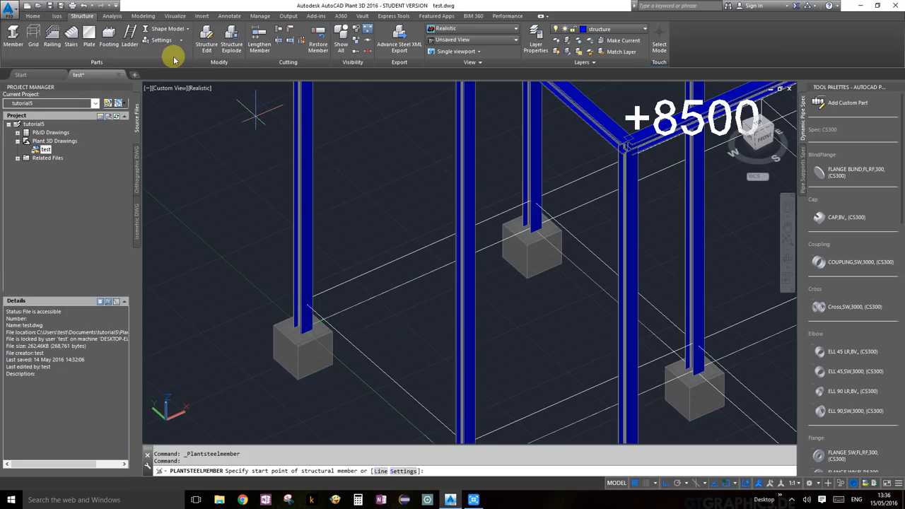
key("Escape")
left_click(151, 31)
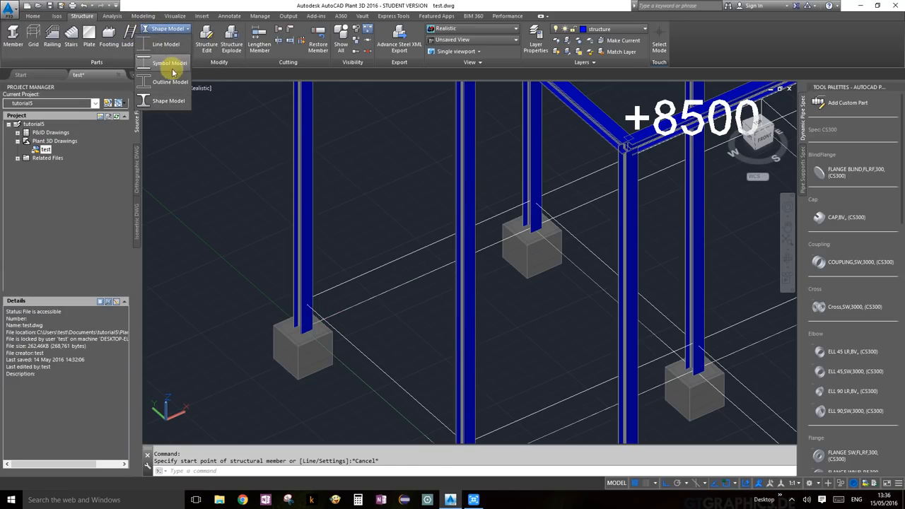
left_click(171, 53)
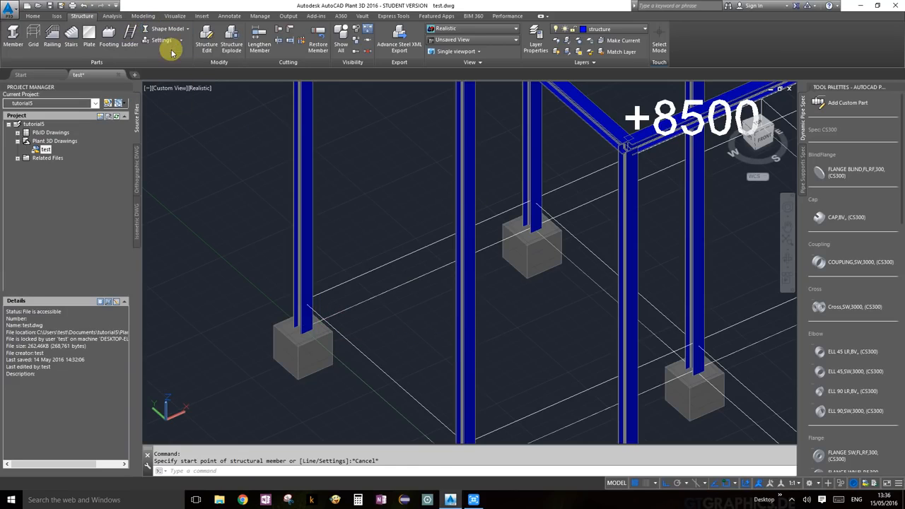
Draw +500 ground tie beams linking footing A around the grid nodes to D and C.
left_click(14, 33)
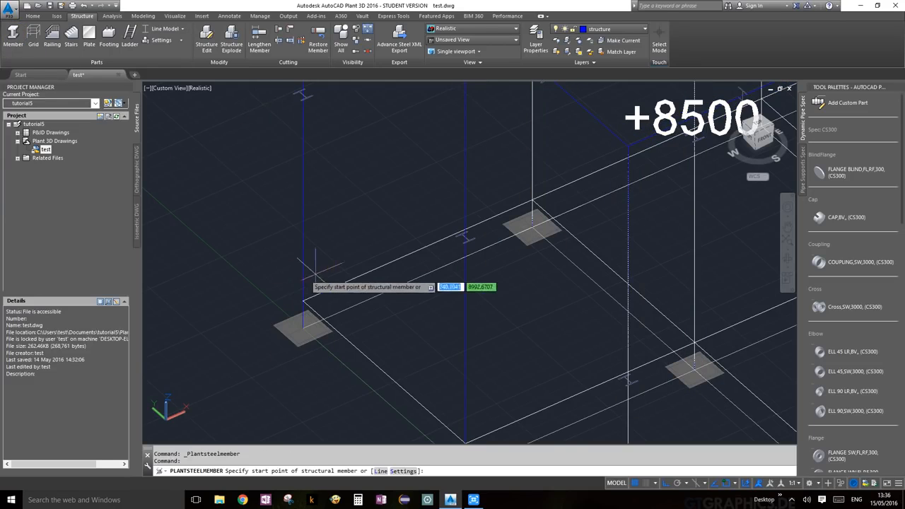
scroll(384, 333, "down", 6)
scroll(363, 325, "up", 3)
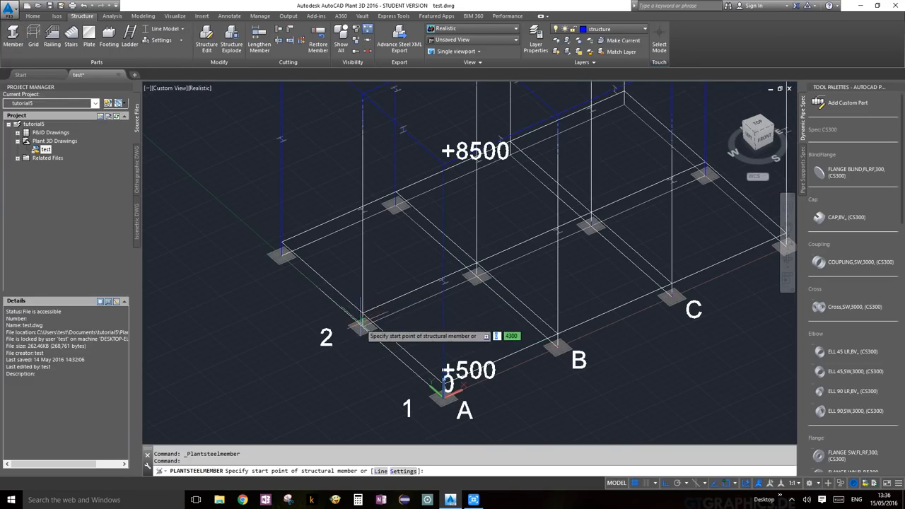
left_click(442, 390)
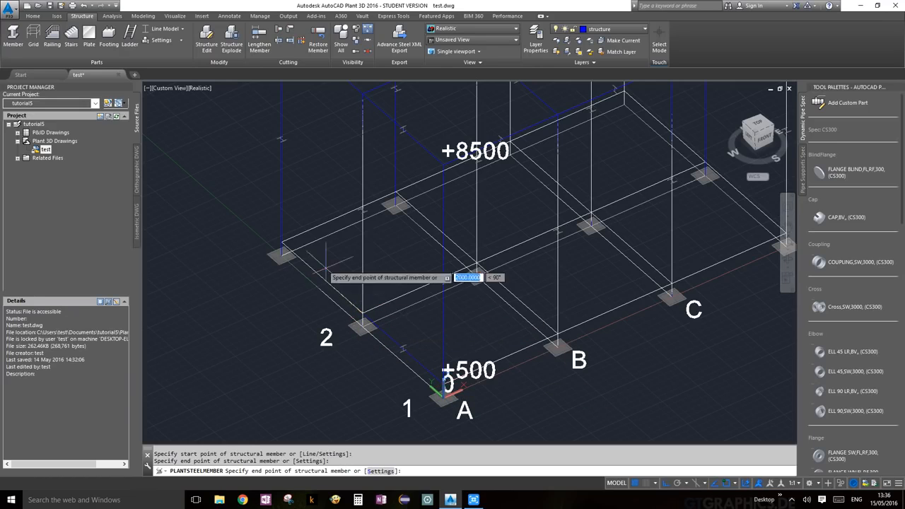
left_click(396, 191)
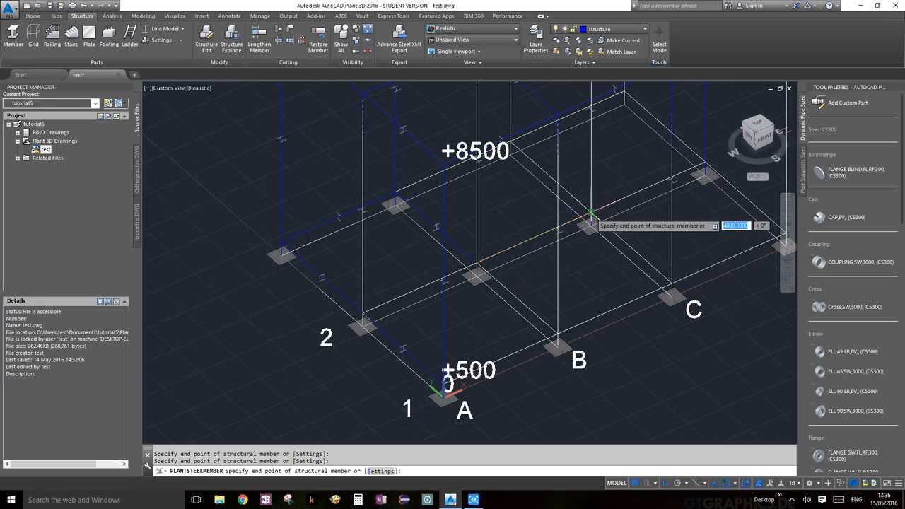
left_click(591, 222)
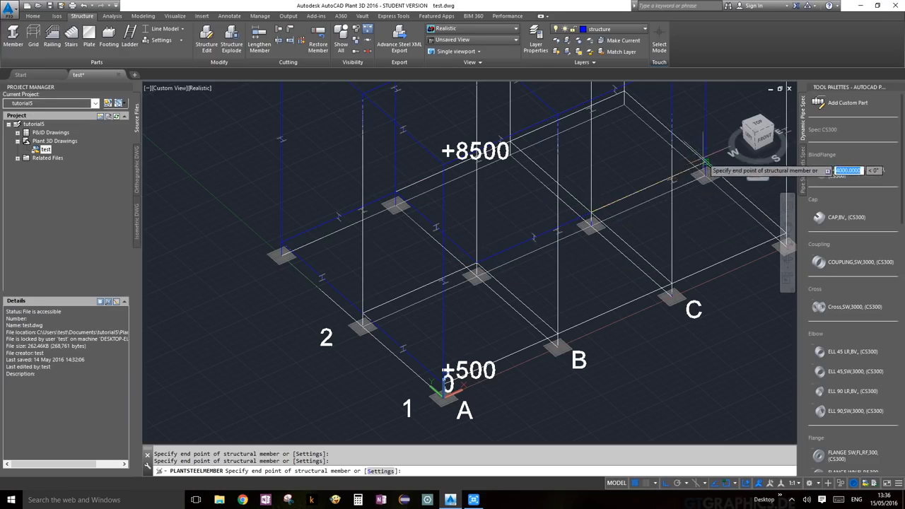
middle_click_drag(711, 189, 518, 163)
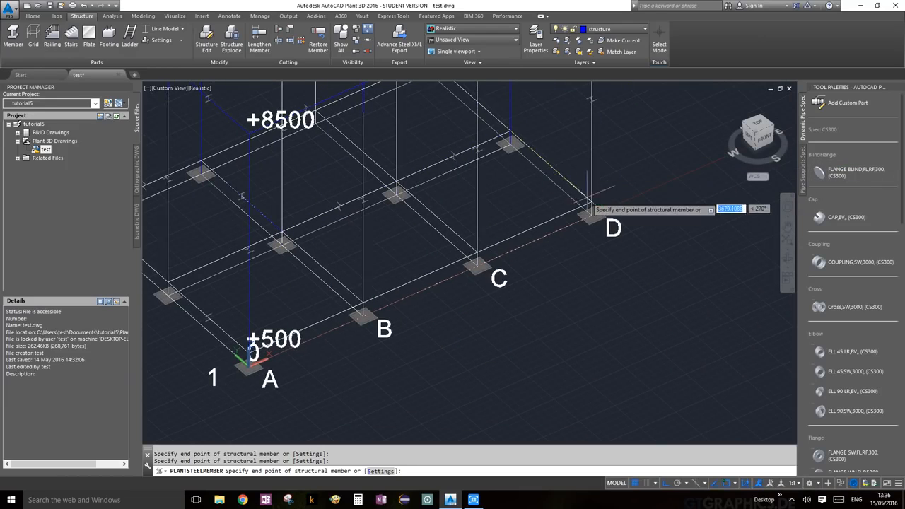
left_click(477, 253)
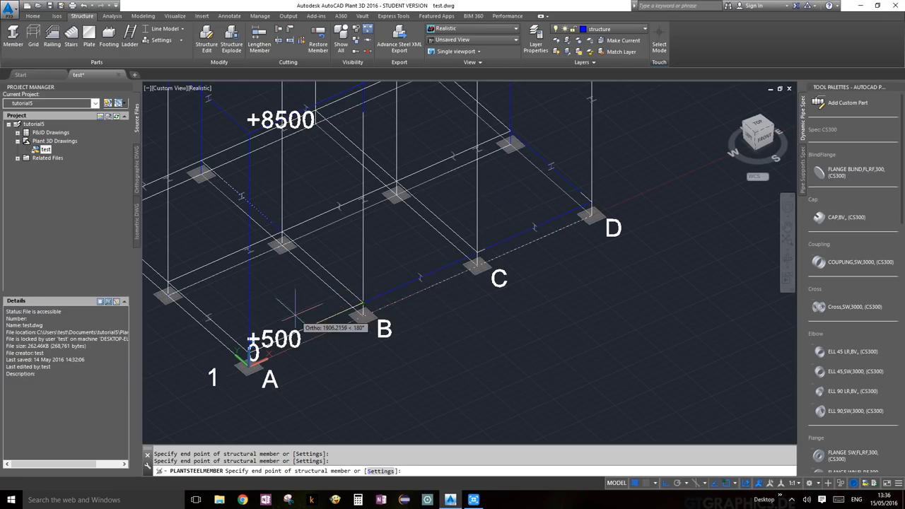
middle_click_drag(310, 312, 491, 206)
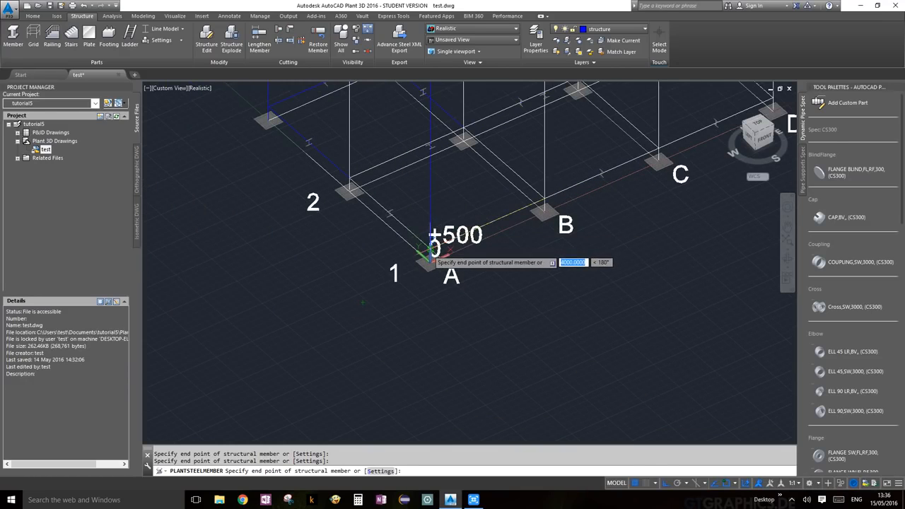
key("Return")
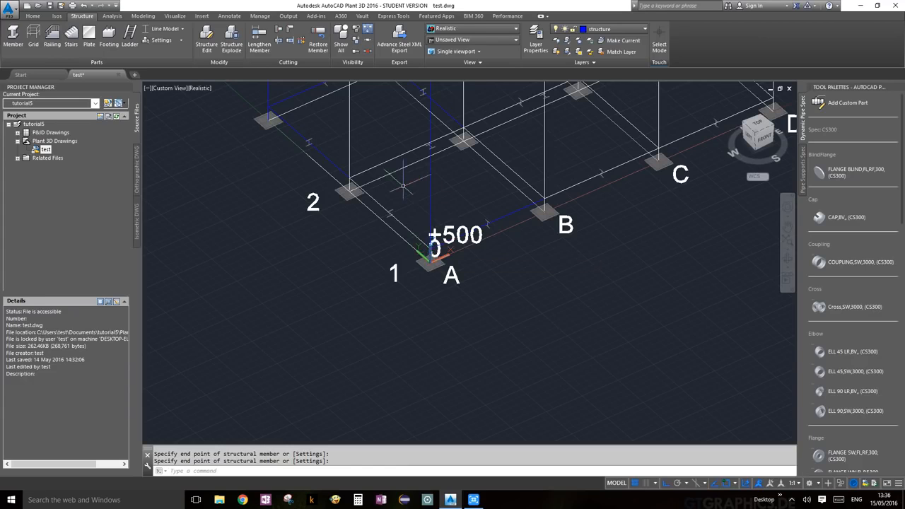
scroll(403, 186, "down", 3)
middle_click_drag(412, 182, 407, 255)
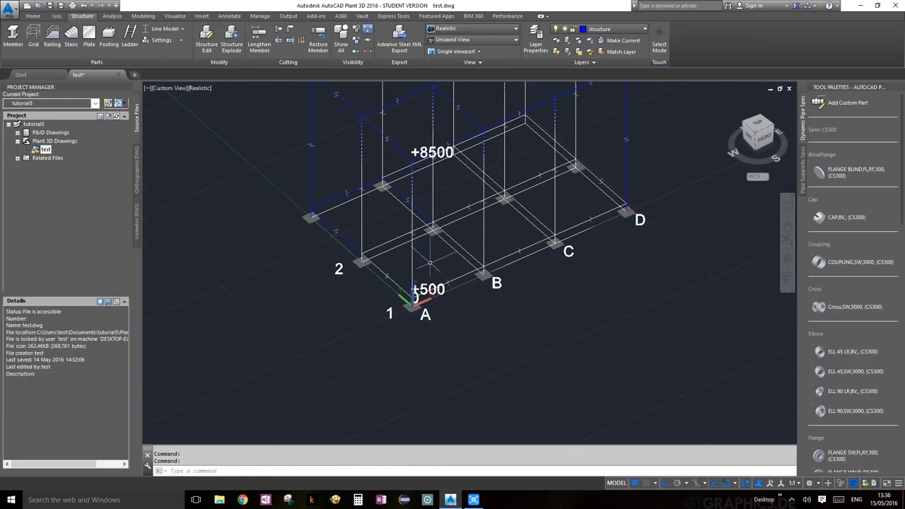
Add a ground tie beam from the footing at grid 2 to the inner footing.
right_click(424, 263)
left_click(461, 268)
scroll(360, 258, "up", 3)
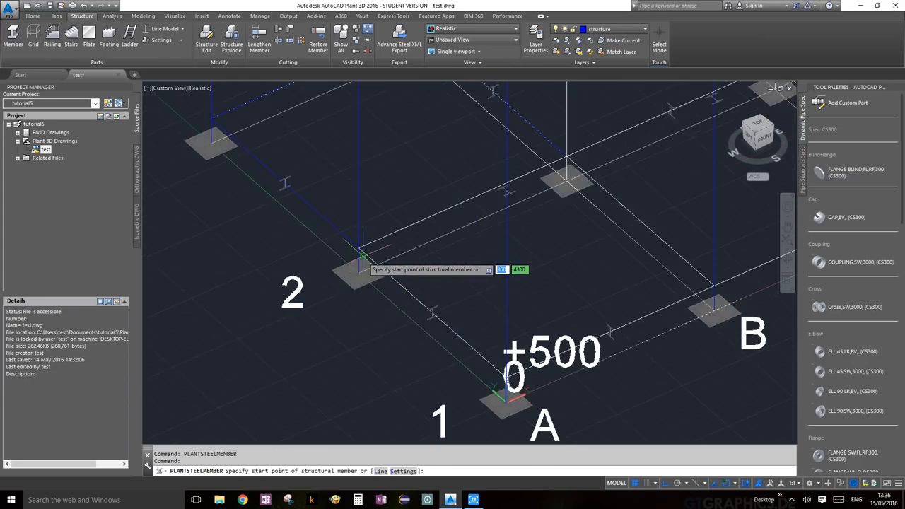
left_click(360, 250)
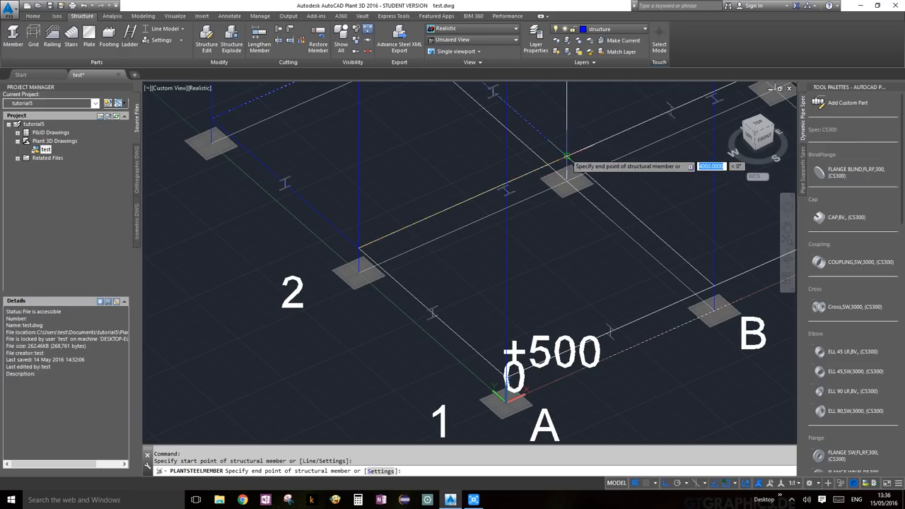
left_click(567, 155)
key("Return")
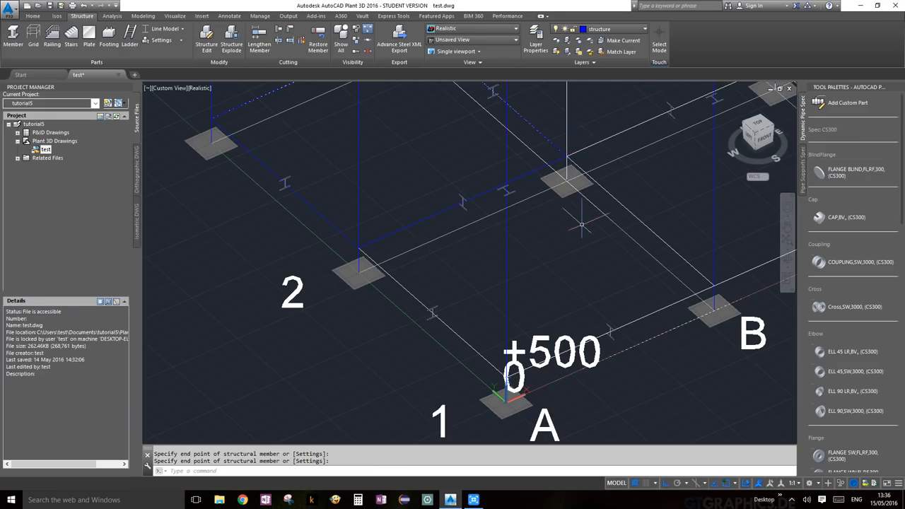
Add a ground tie beam from the inner footing to footing B.
right_click(581, 225)
left_click(606, 233)
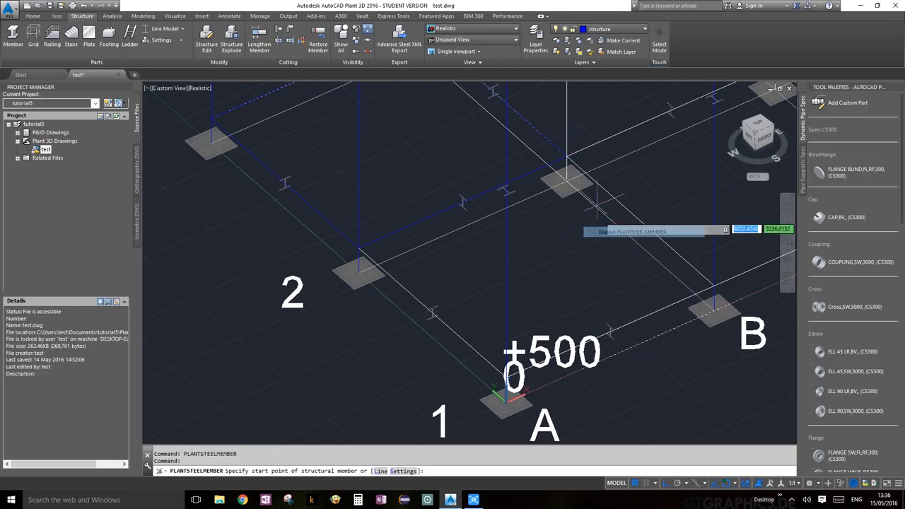
left_click(566, 155)
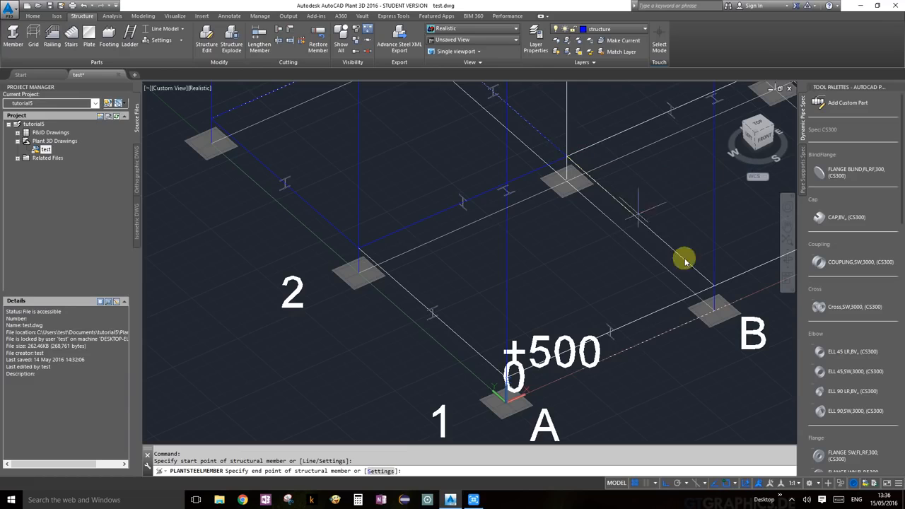
left_click(714, 286)
key("Return")
scroll(703, 284, "down", 4)
middle_click_drag(693, 267, 483, 315)
Add a ground tie beam from the inner footing to the lower-right footing.
right_click(522, 118)
left_click(562, 121)
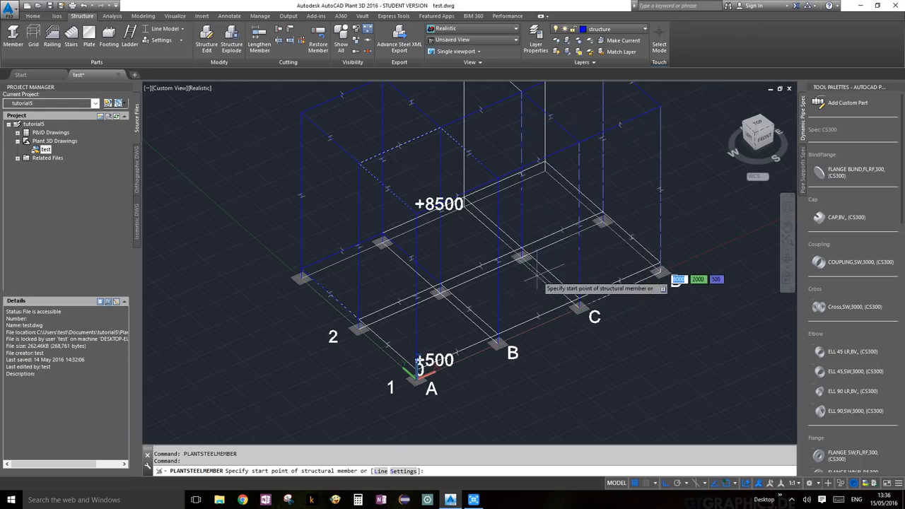
scroll(538, 271, "up", 5)
left_click(486, 147)
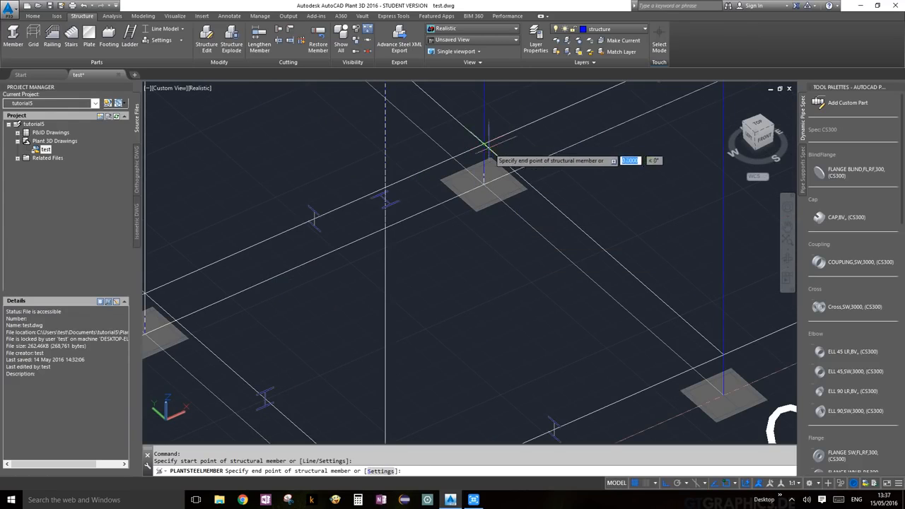
left_click(722, 354)
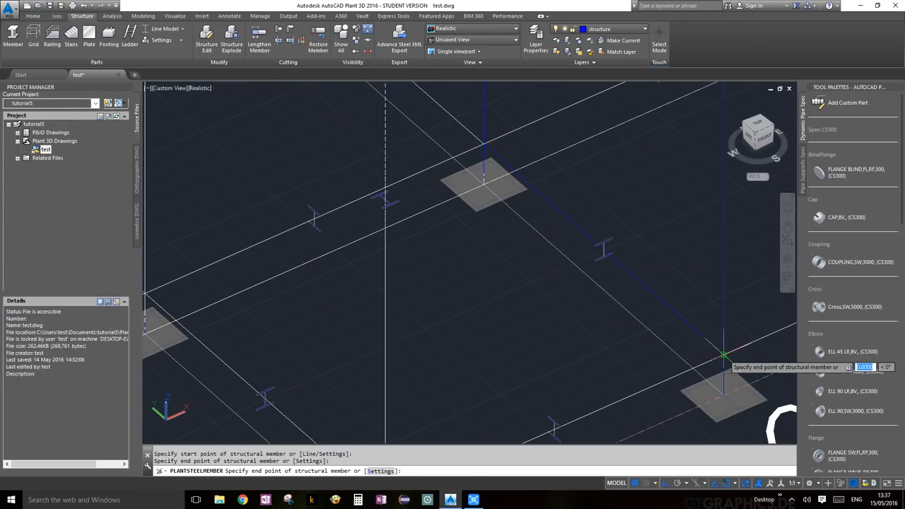
key("Return")
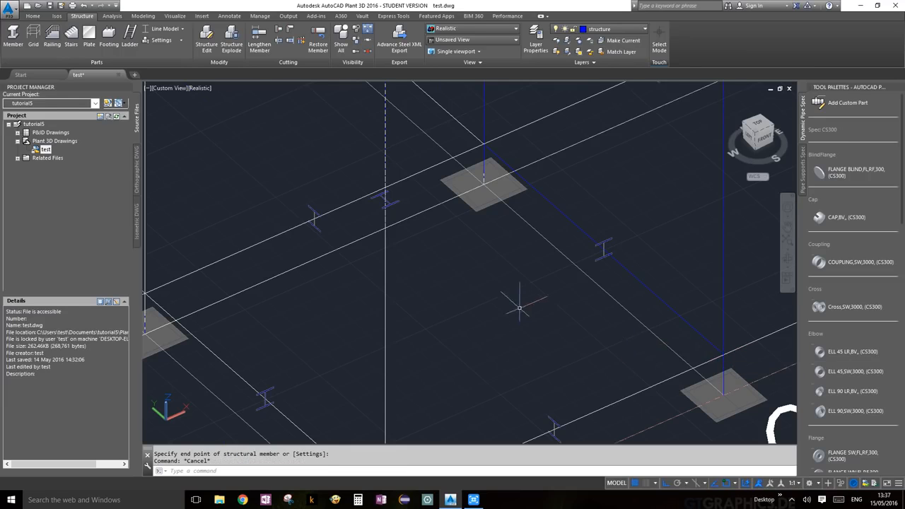
scroll(519, 307, "down", 5)
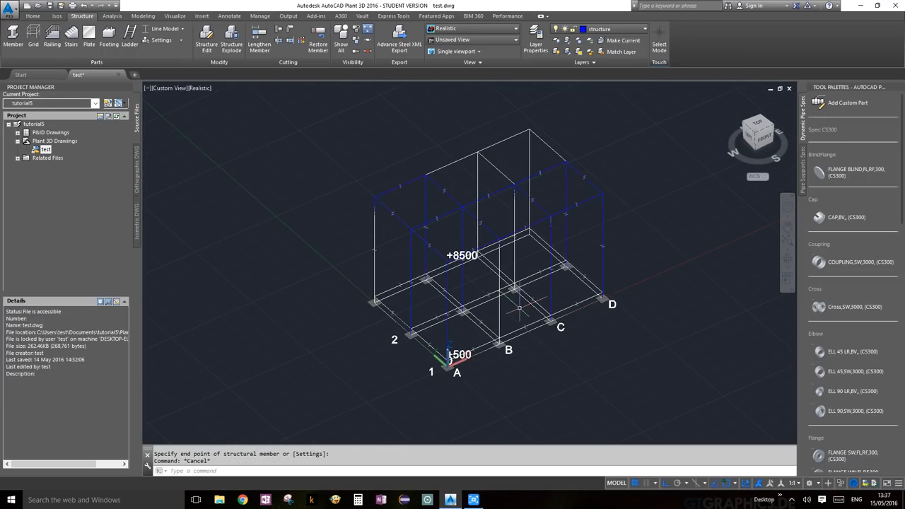
Switch the members to Shape Model to show solid HEB profiles.
left_click(176, 31)
left_click(169, 106)
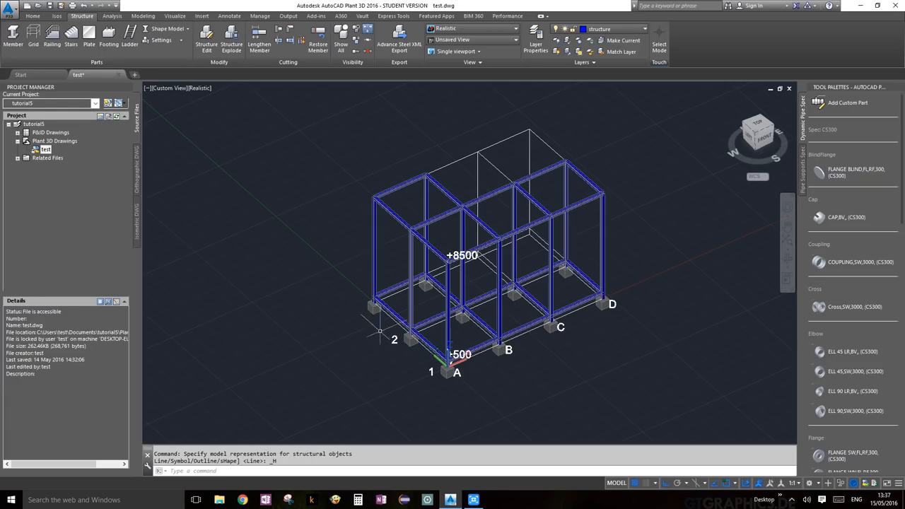
scroll(497, 325, "up", 3)
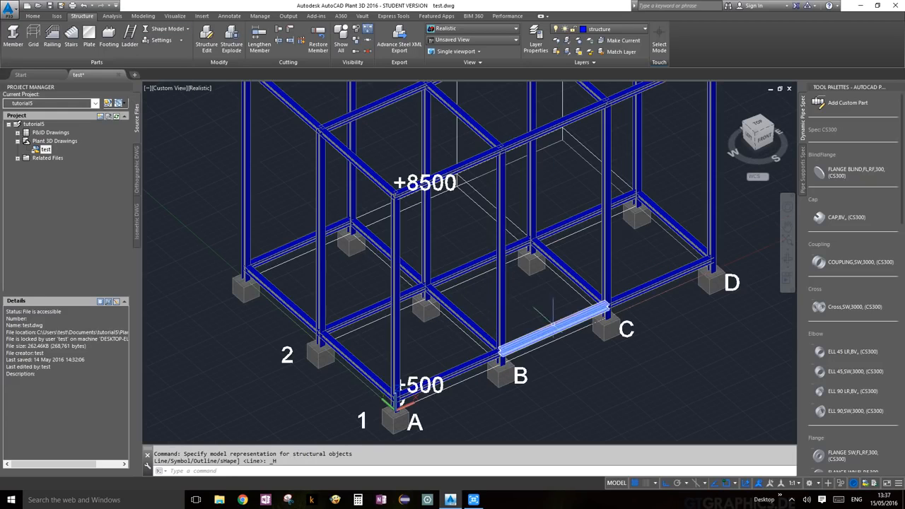
scroll(561, 331, "down", 2)
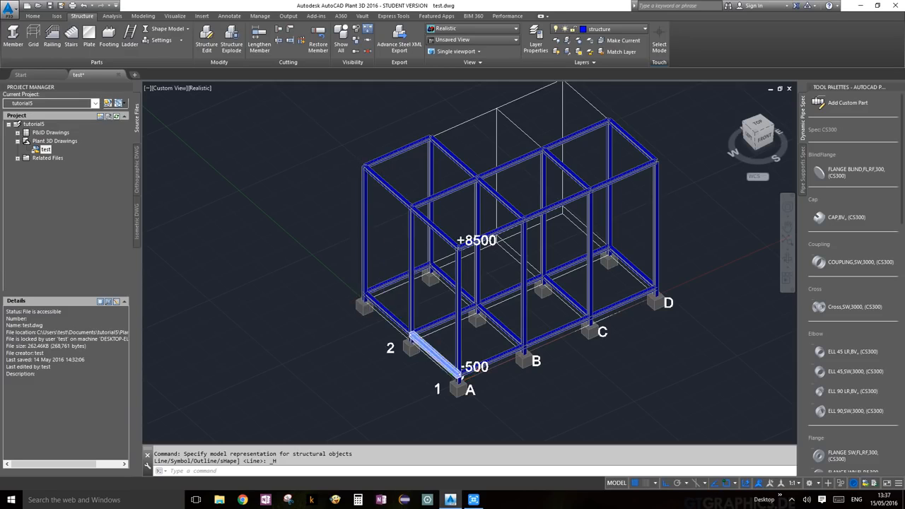
scroll(412, 329, "up", 5)
scroll(412, 325, "down", 5)
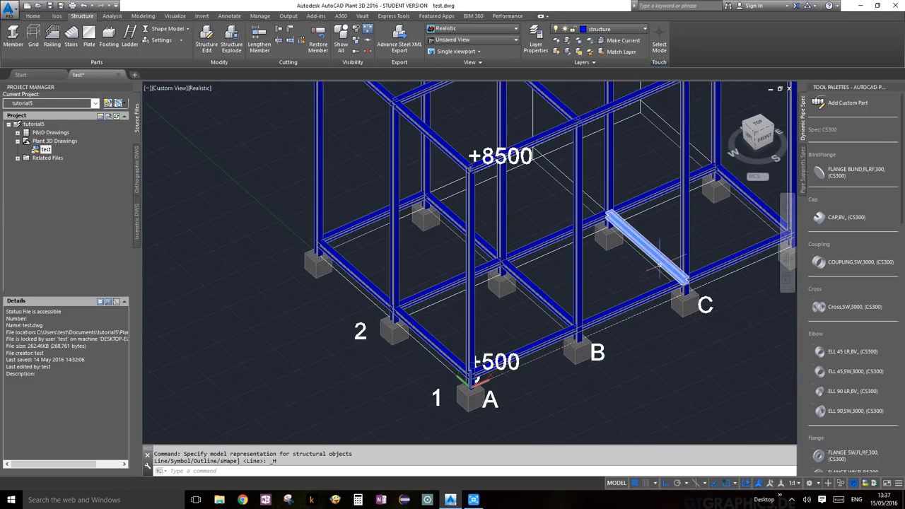
scroll(647, 241, "down", 3)
scroll(647, 221, "up", 8)
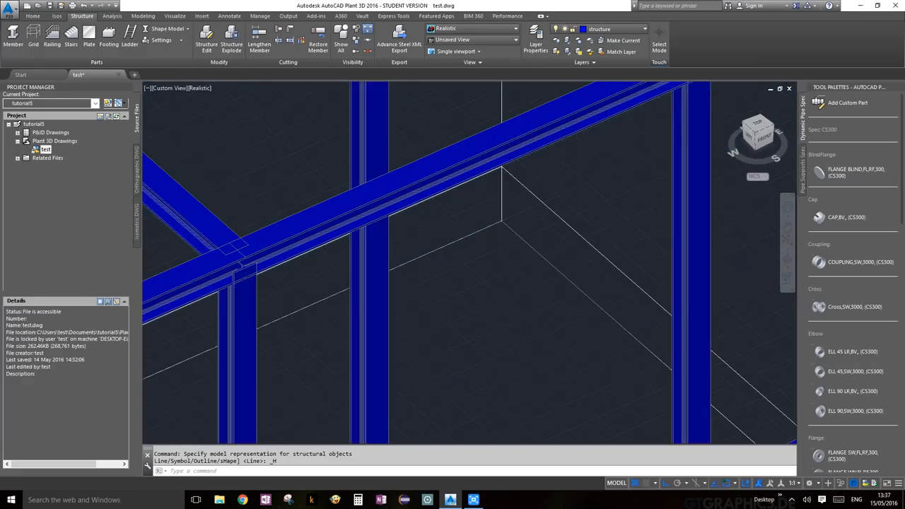
Pan and zoom over the beam junctions to inspect the new ground tie beams.
middle_click_drag(653, 186, 585, 325)
scroll(586, 324, "up", 2)
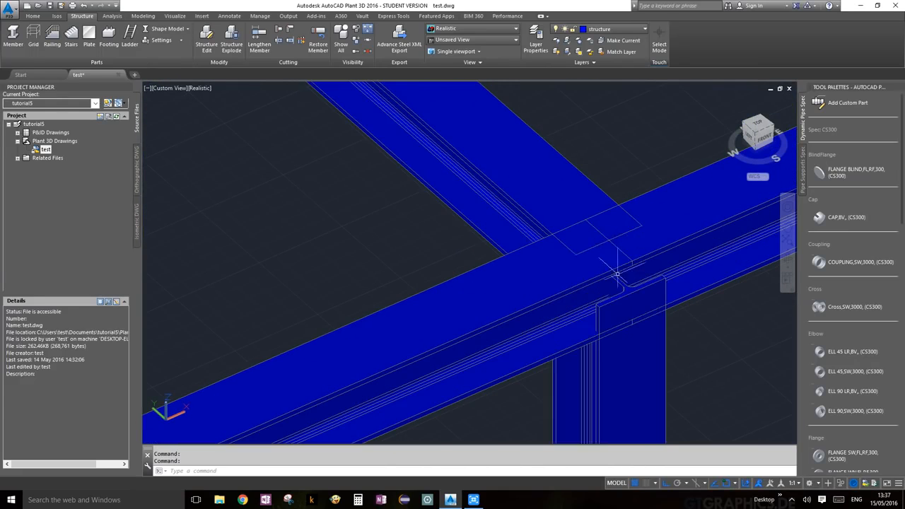
scroll(689, 306, "down", 10)
middle_click_drag(616, 315, 536, 195)
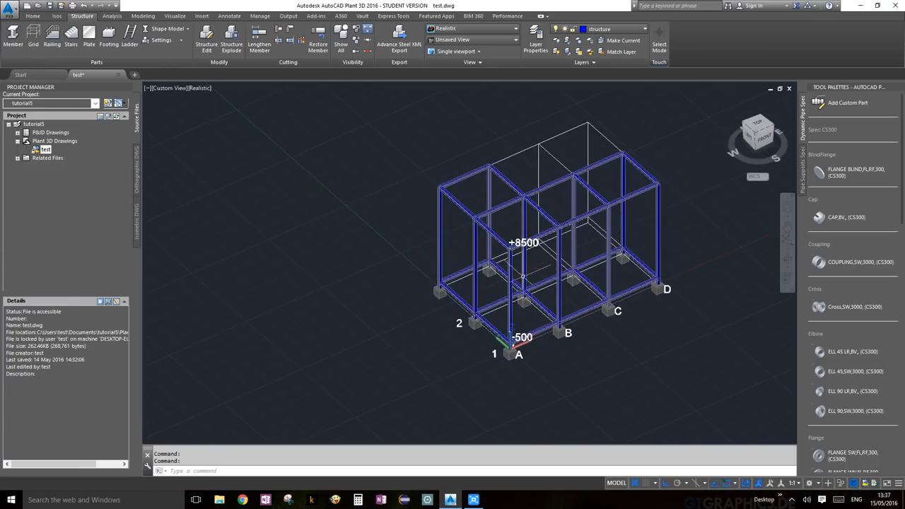
scroll(524, 277, "up", 4)
scroll(522, 277, "down", 3)
scroll(577, 253, "down", 2)
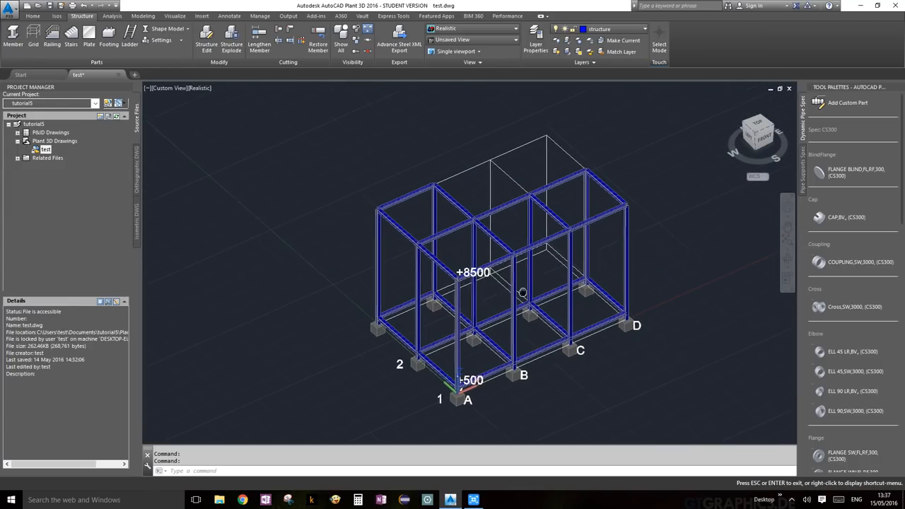
scroll(472, 303, "up", 3)
scroll(472, 303, "down", 4)
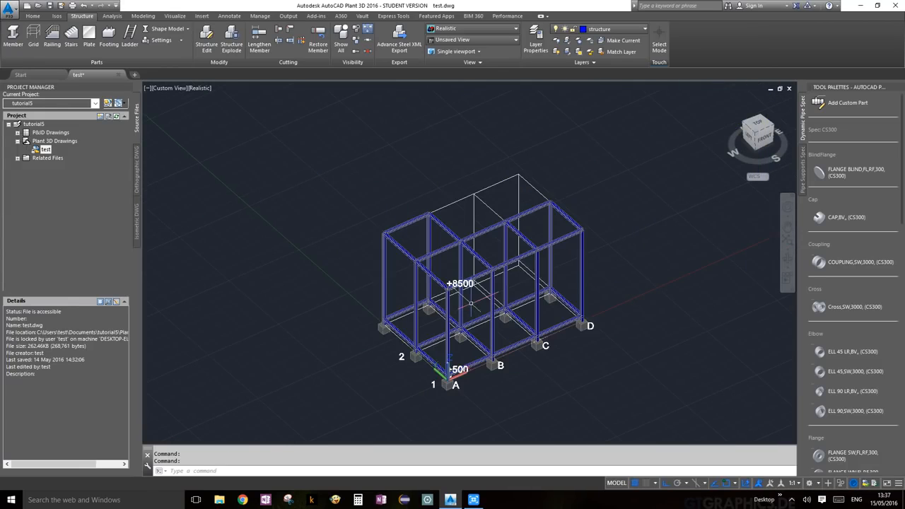
scroll(471, 304, "up", 2)
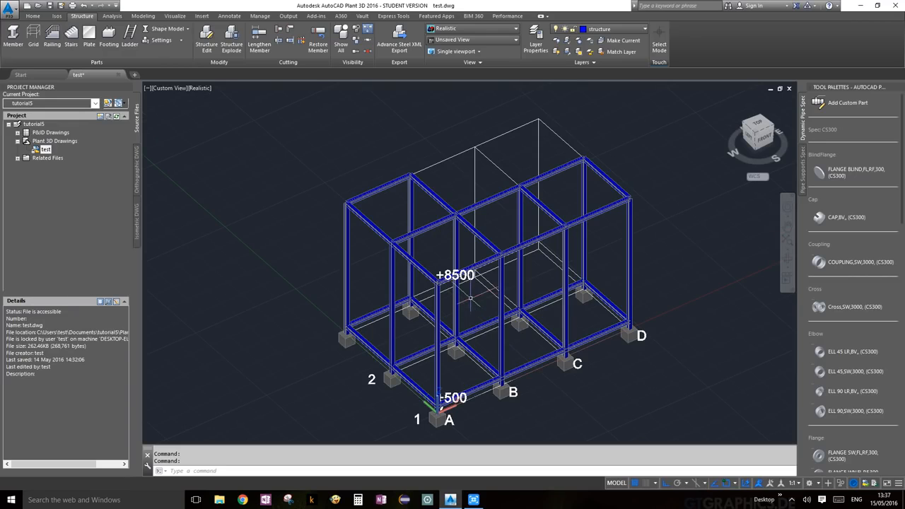